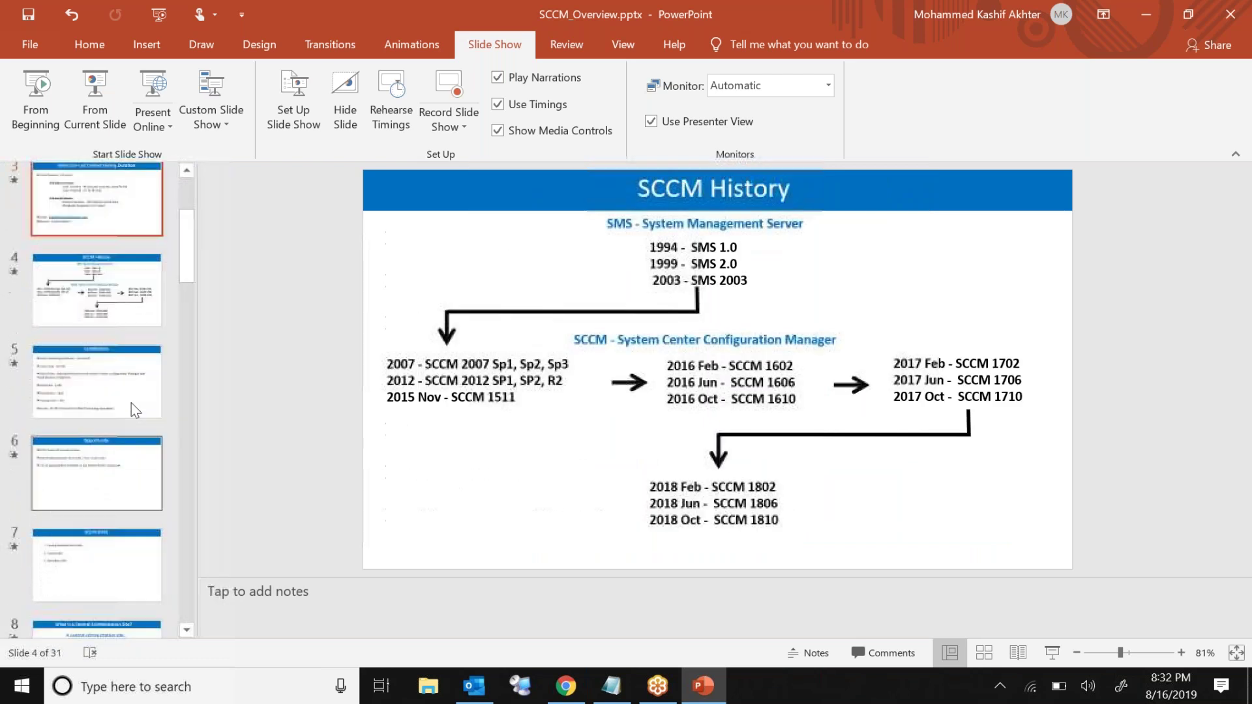
Step: Step through the SCCM deck to slide 2, About Me
key("Down")
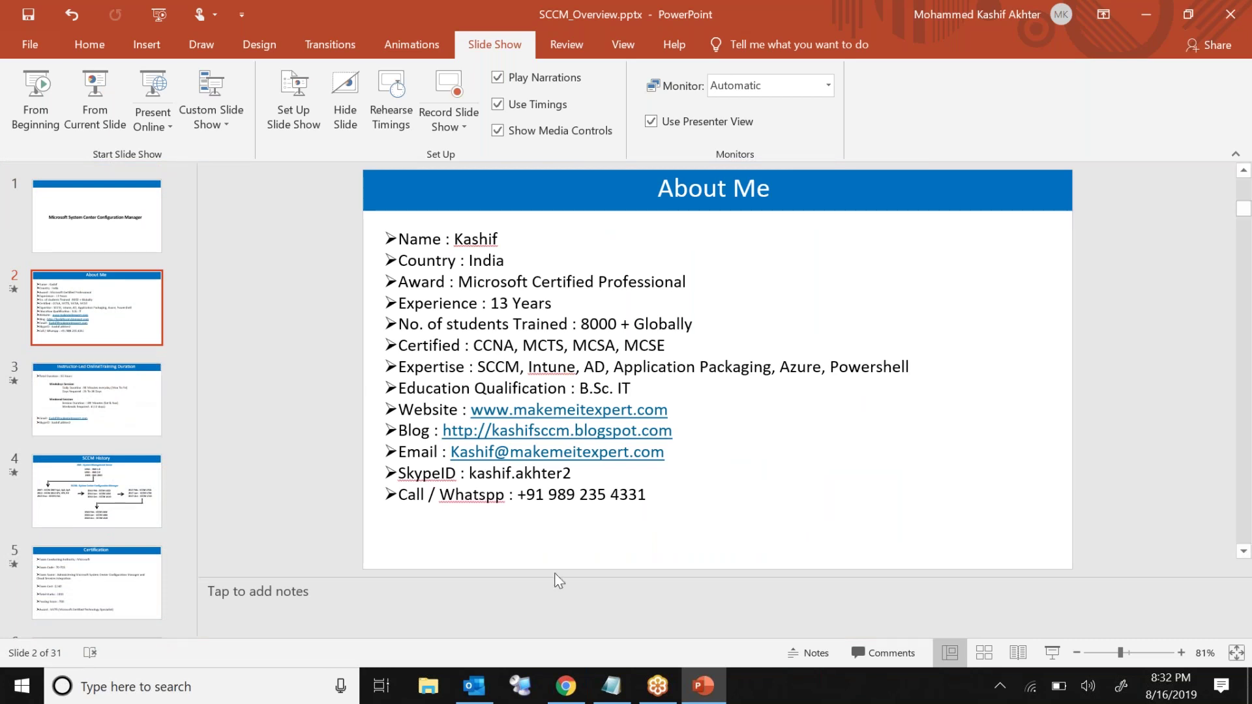
Step: Bring Outlook forward, dismiss the connection prompt and open the Test message's non-delivery report
left_click(469, 690)
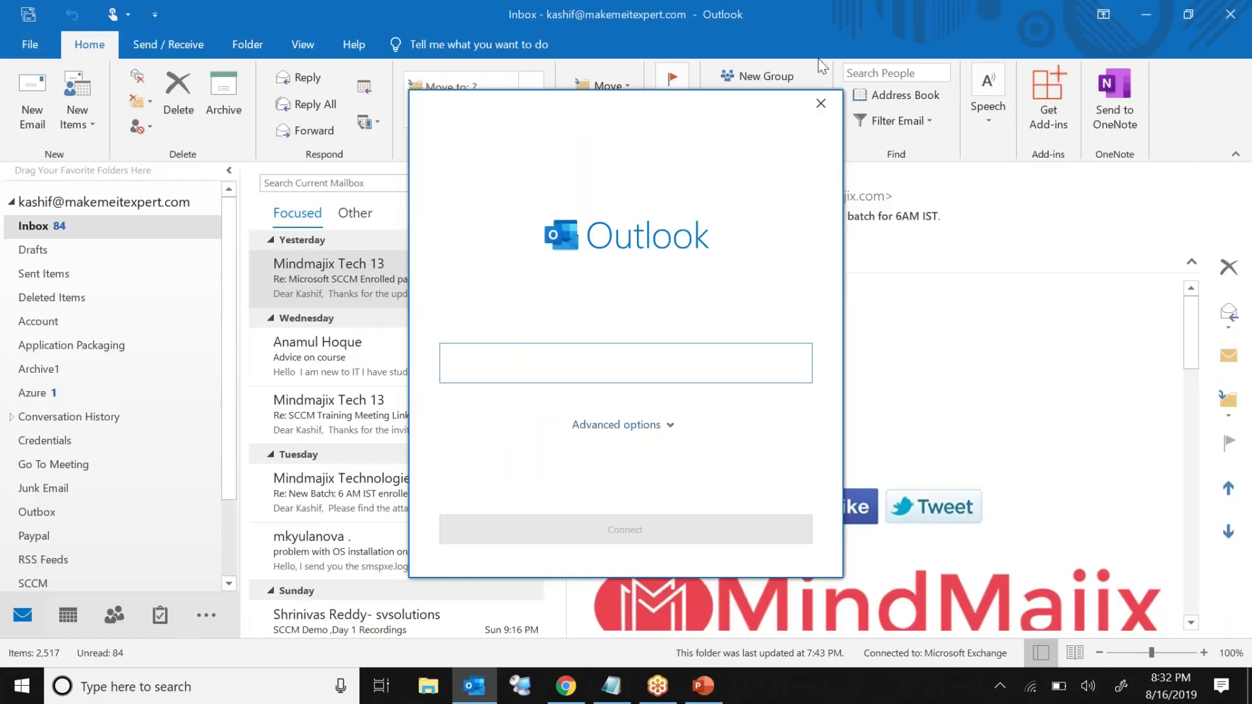
left_click(819, 99)
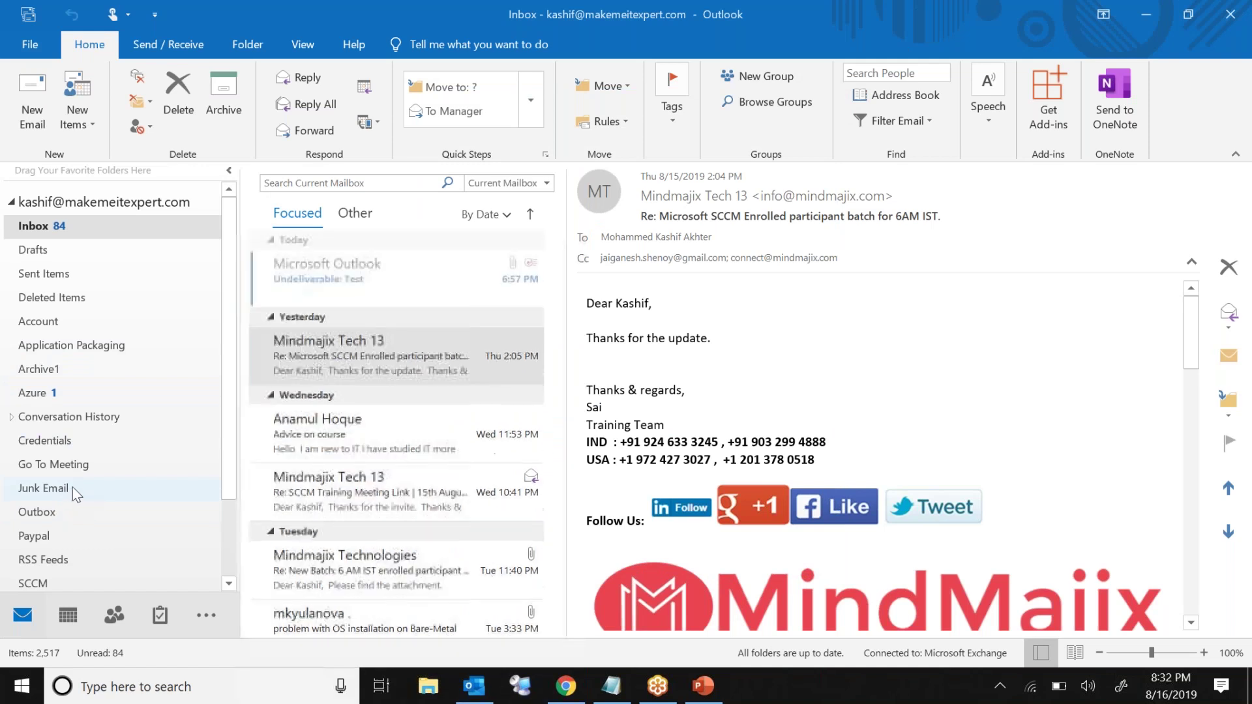
left_click(375, 268)
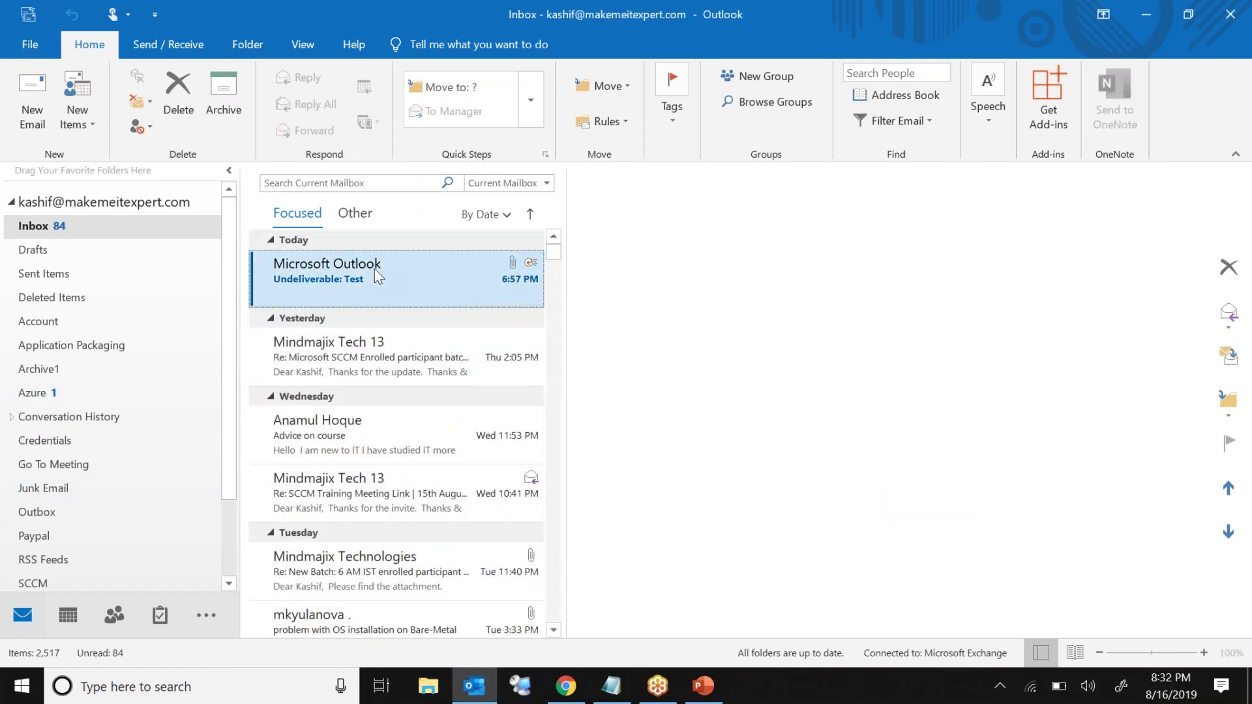
left_click(374, 358)
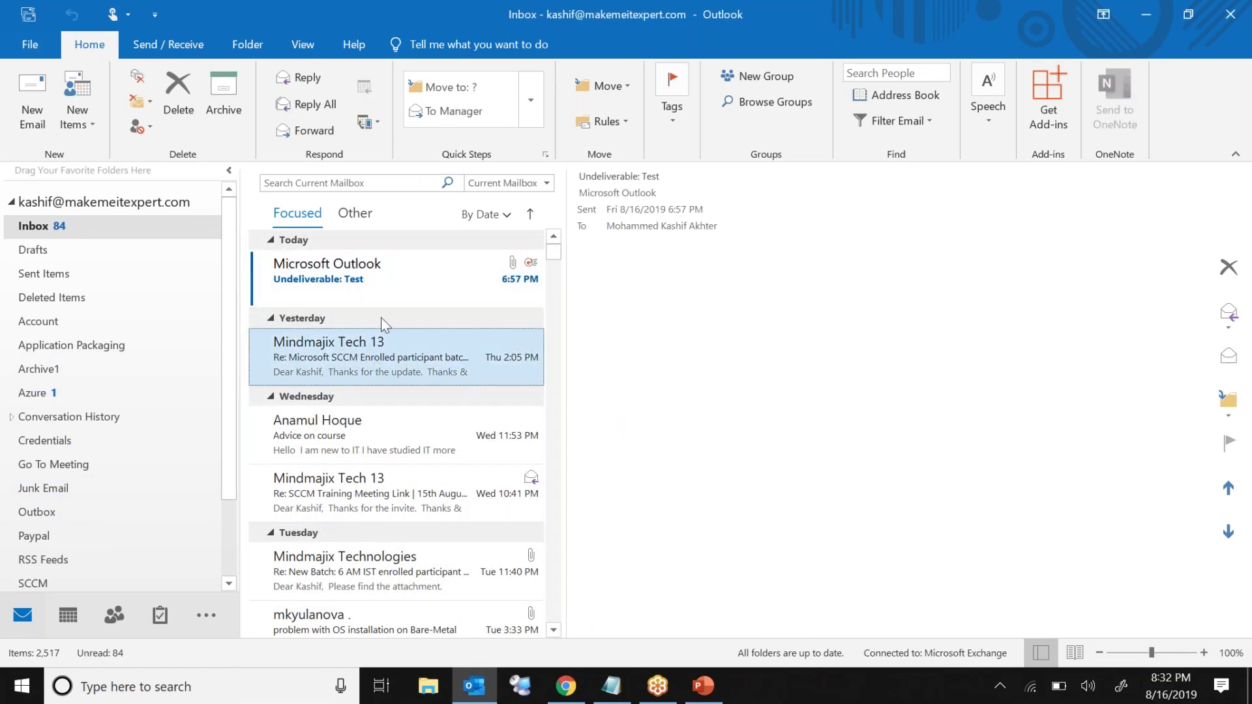
left_click(396, 276)
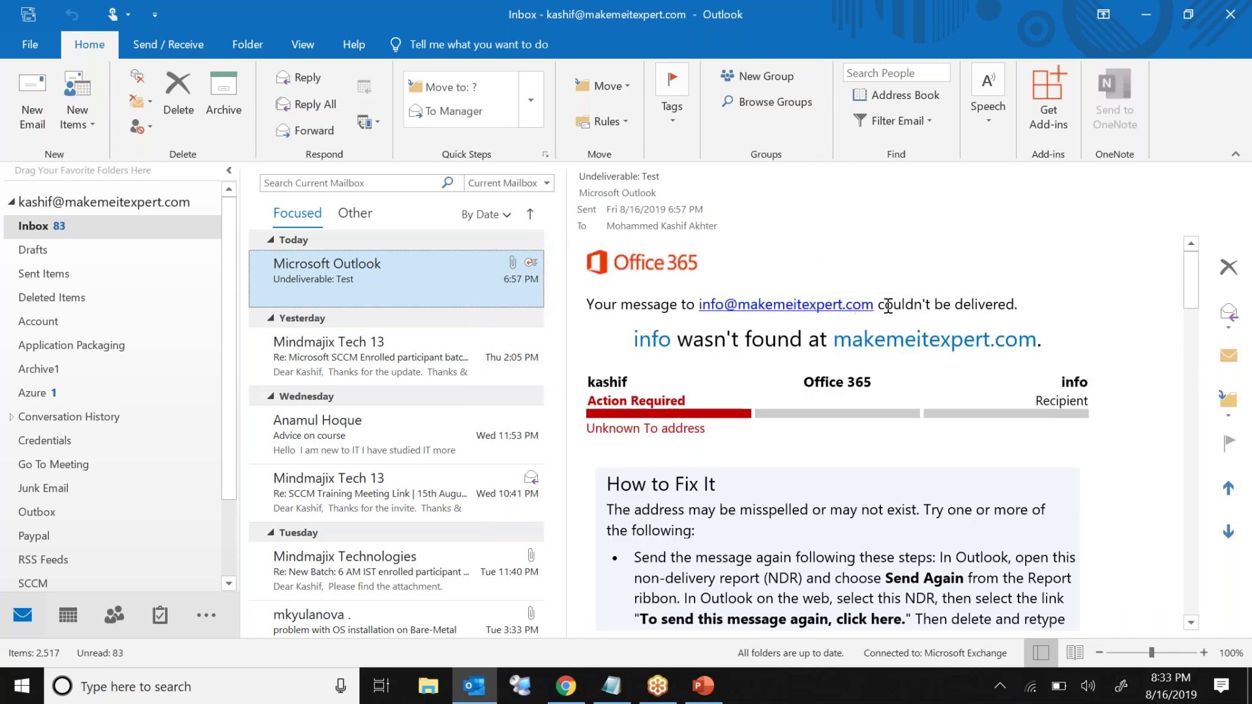
Step: Highlight 'couldn't' and the domain name in the report, then go to Sent Items
double_click(910, 306)
left_click(911, 305)
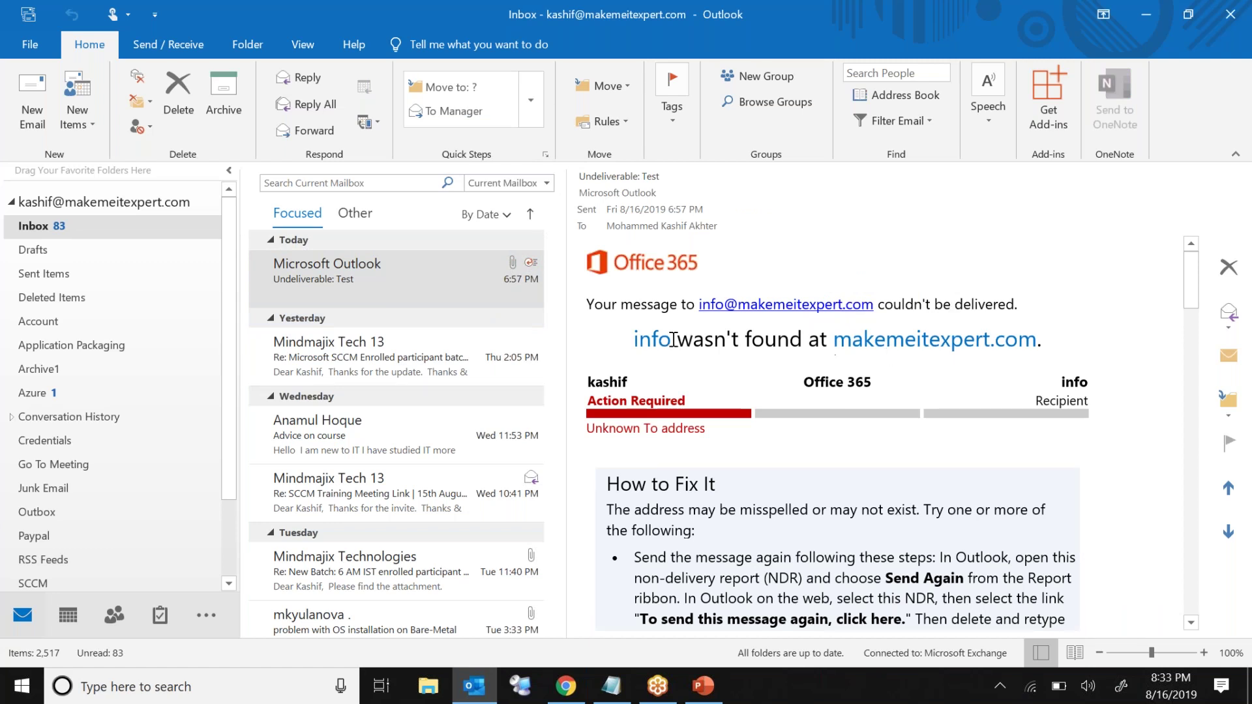
double_click(881, 340)
left_click(880, 341)
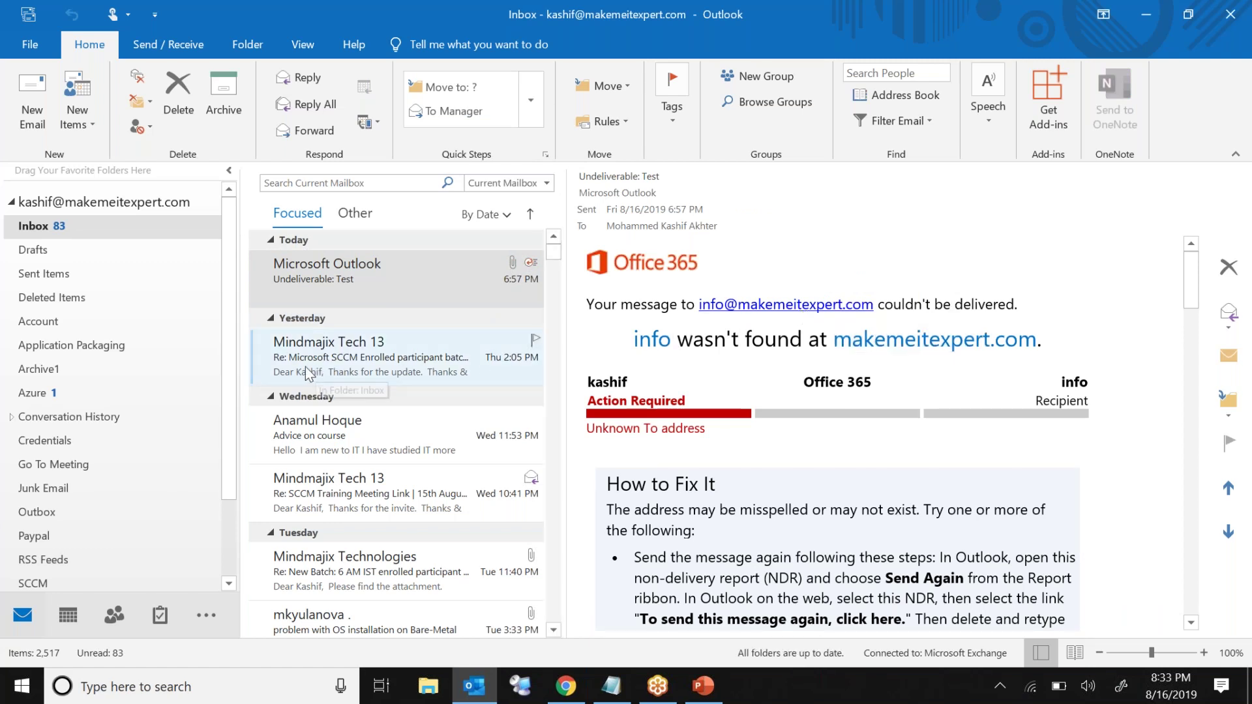
left_click(92, 268)
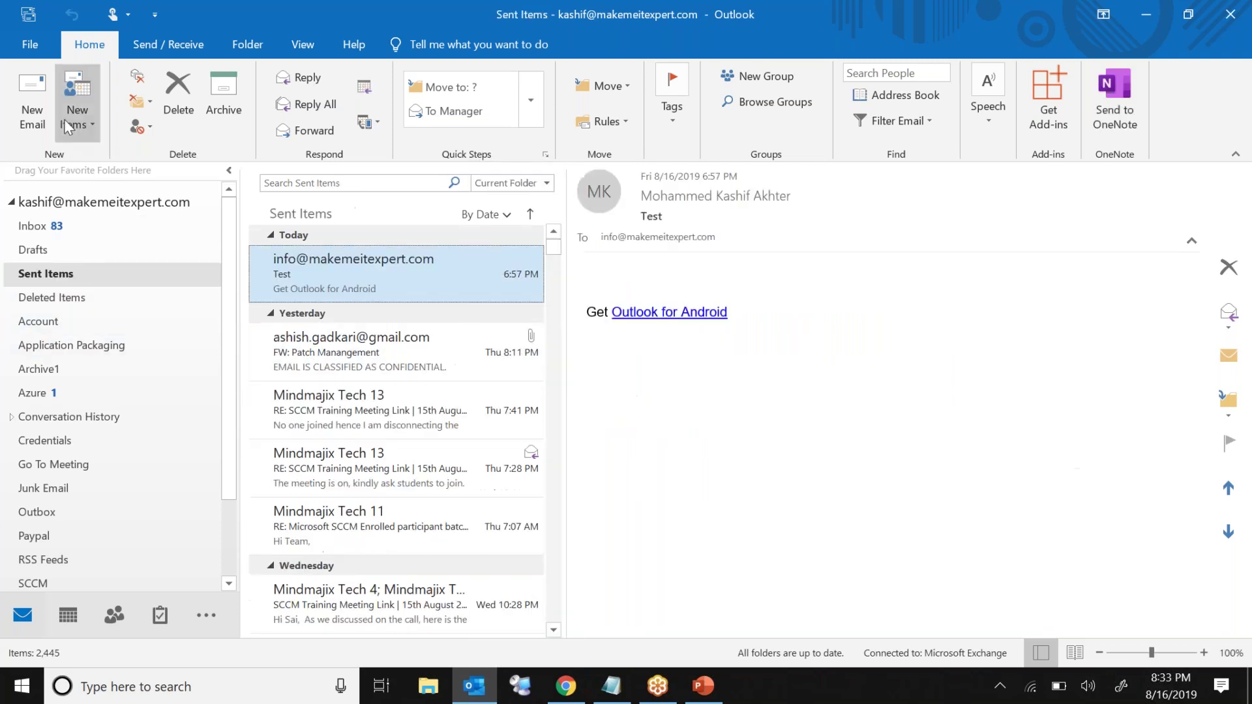
Step: Send a new message with subject 'Test Mail' to your own address and the company info address
left_click(38, 96)
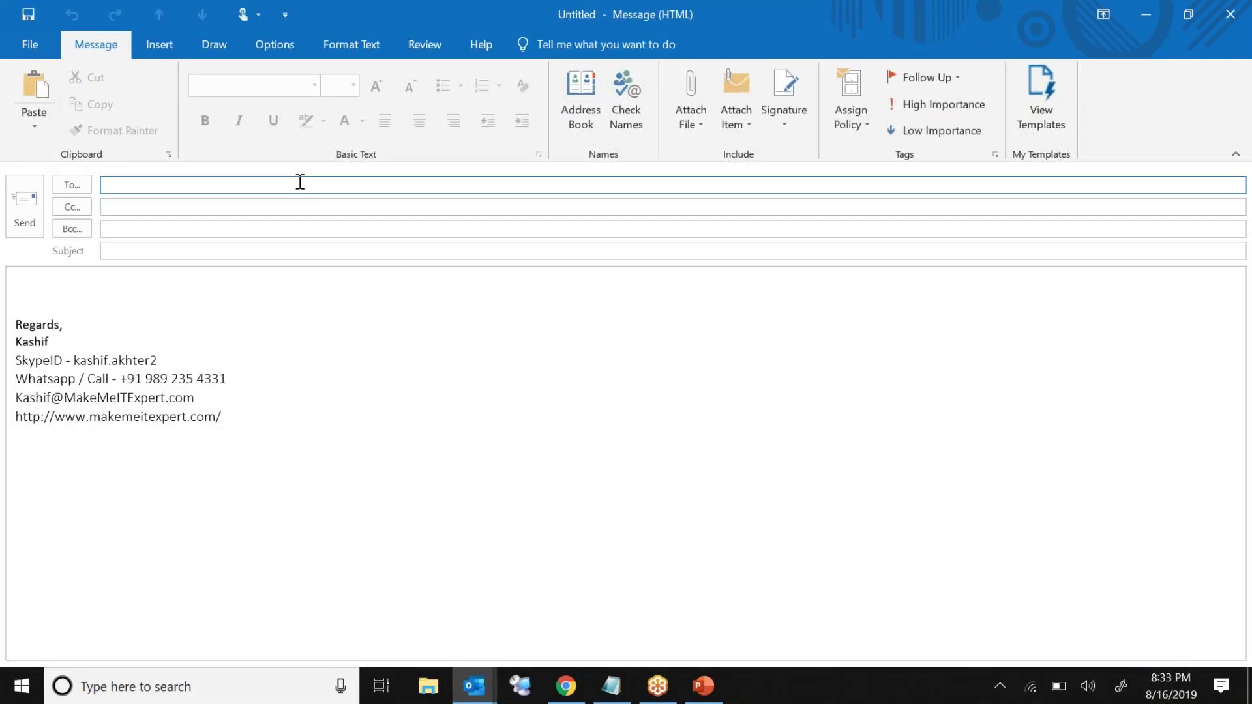
type("kashif")
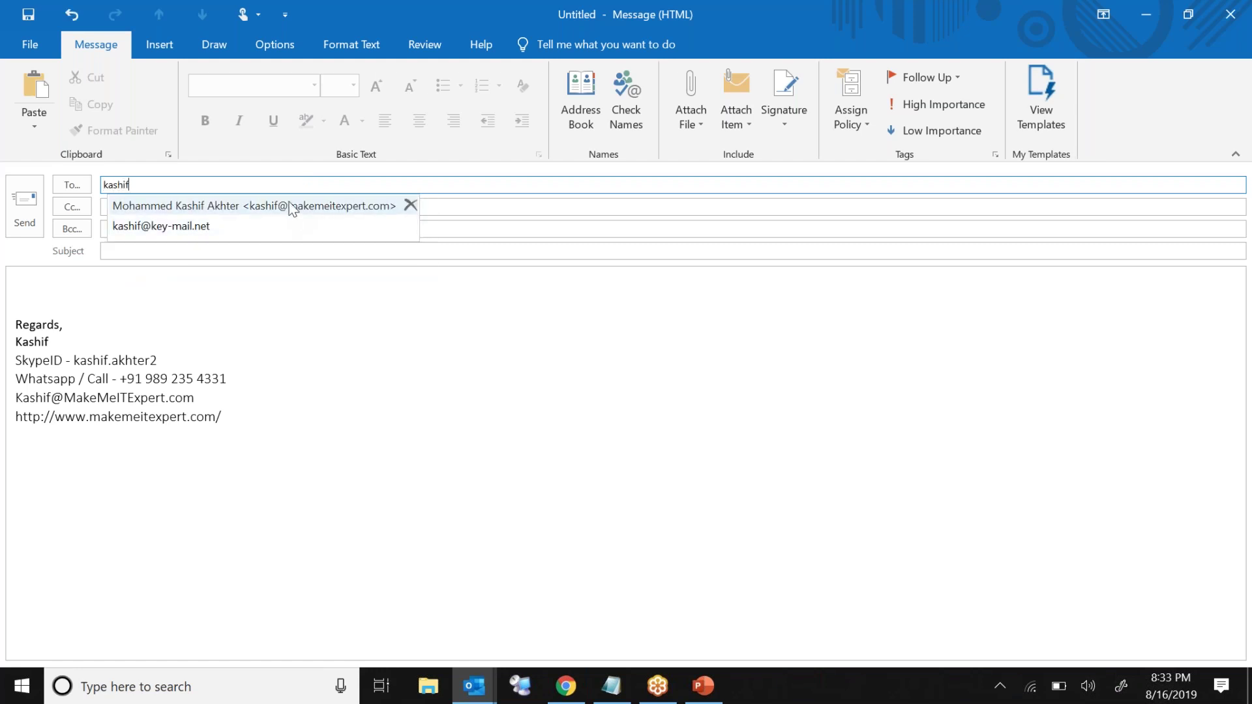
left_click(291, 206)
left_click(229, 253)
type("Test Mail")
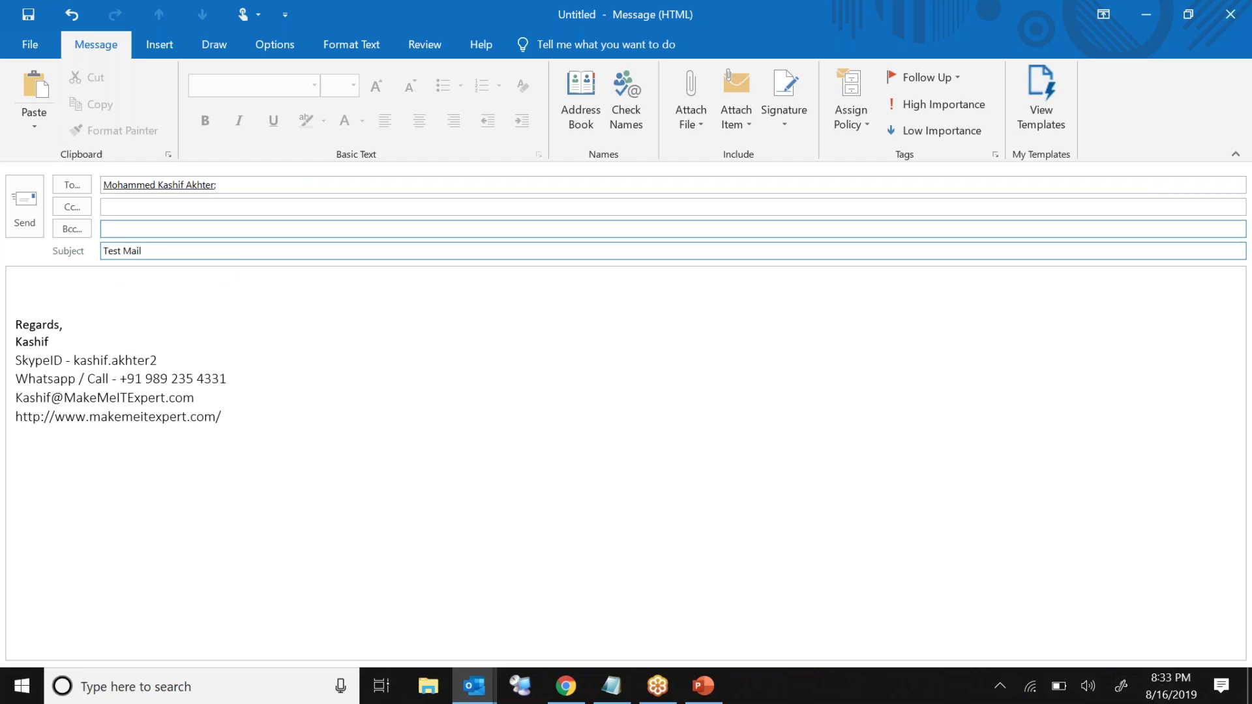
left_click(289, 186)
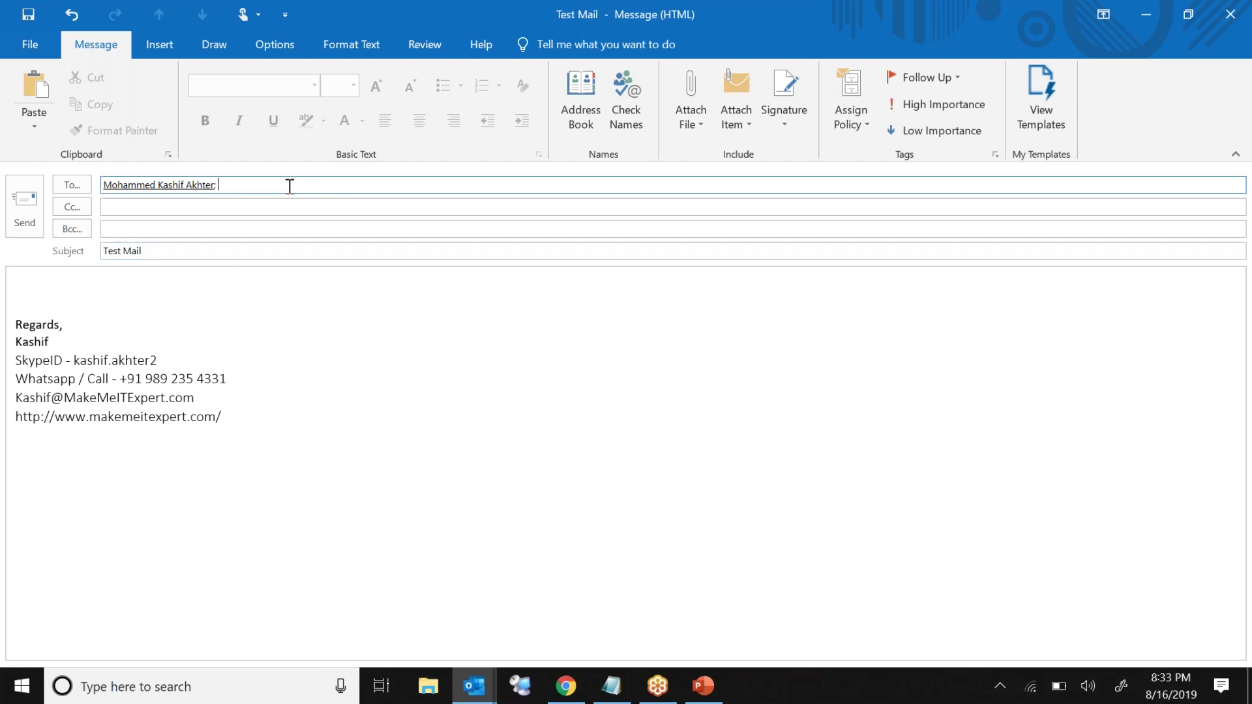
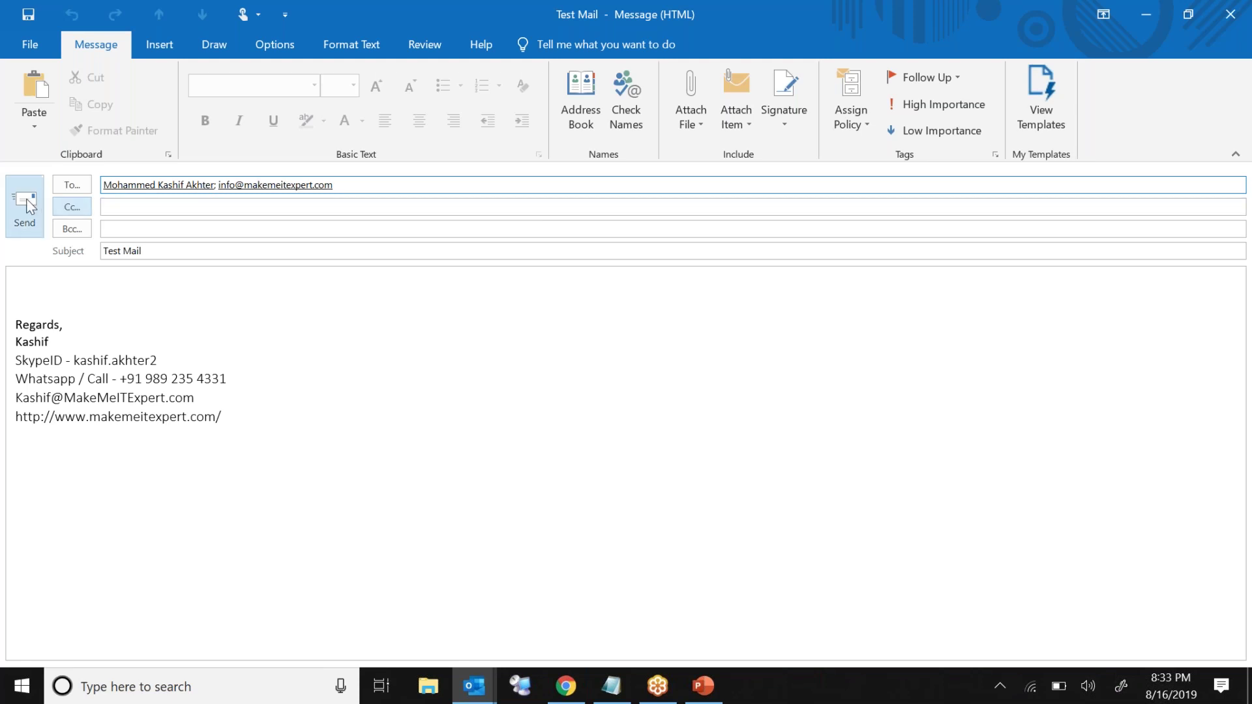
left_click(25, 225)
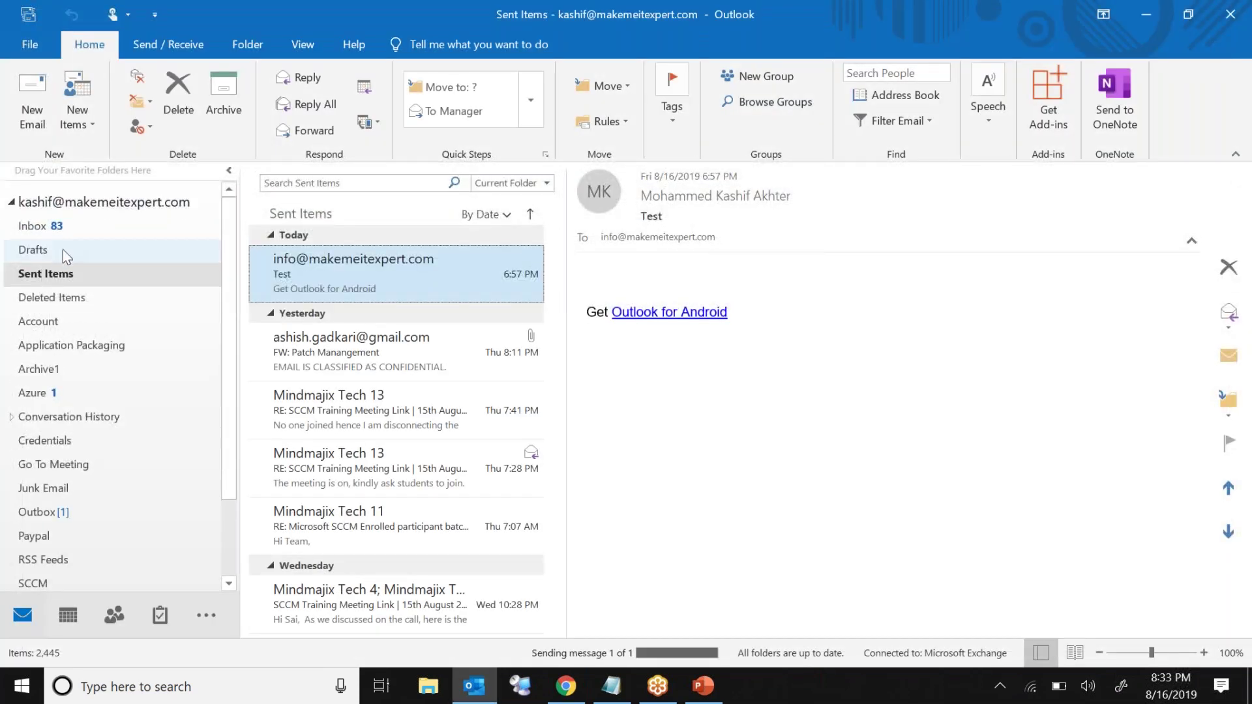
Step: Check Inbox and Sent Items, then open the Undeliverable: Test Mail report
left_click(84, 228)
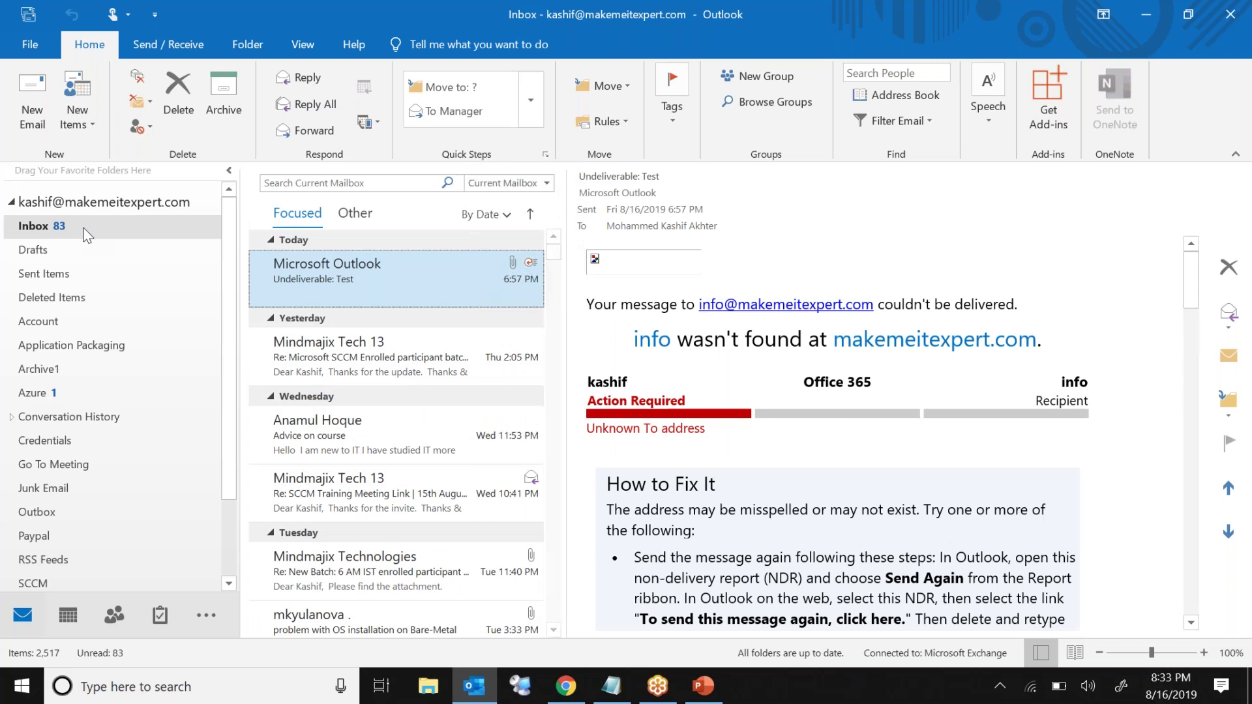
left_click(77, 274)
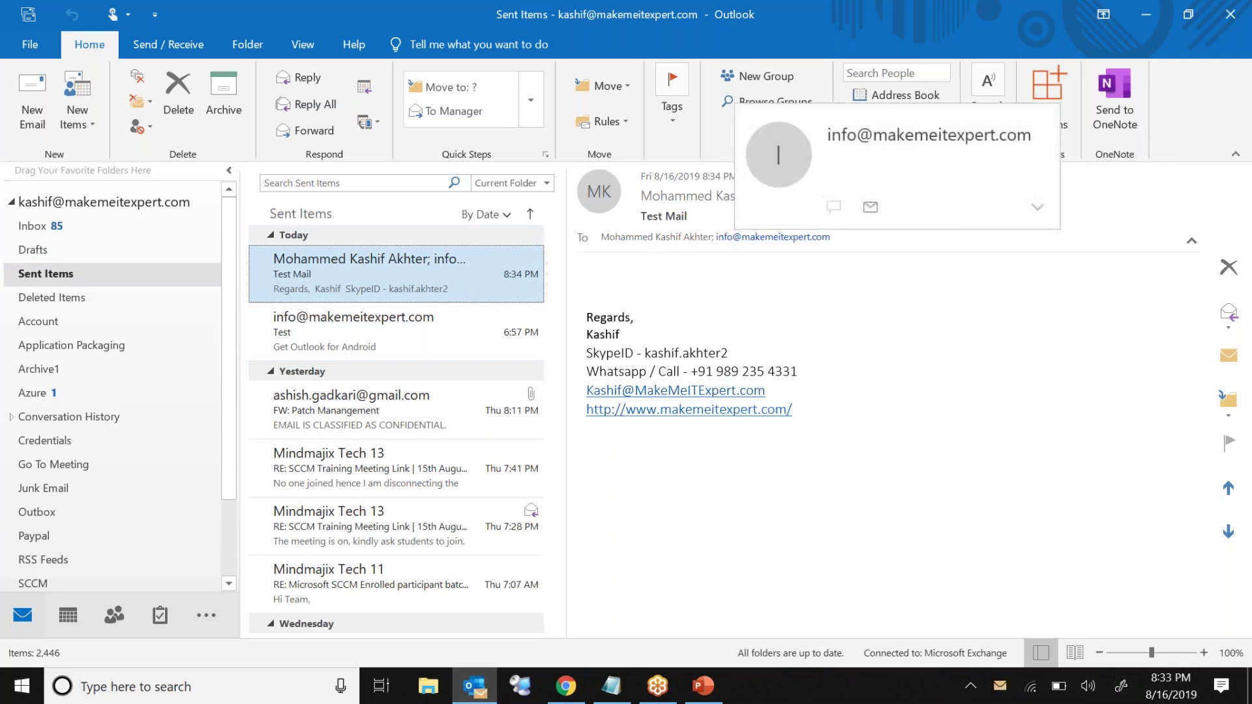
left_click(74, 225)
left_click(365, 303)
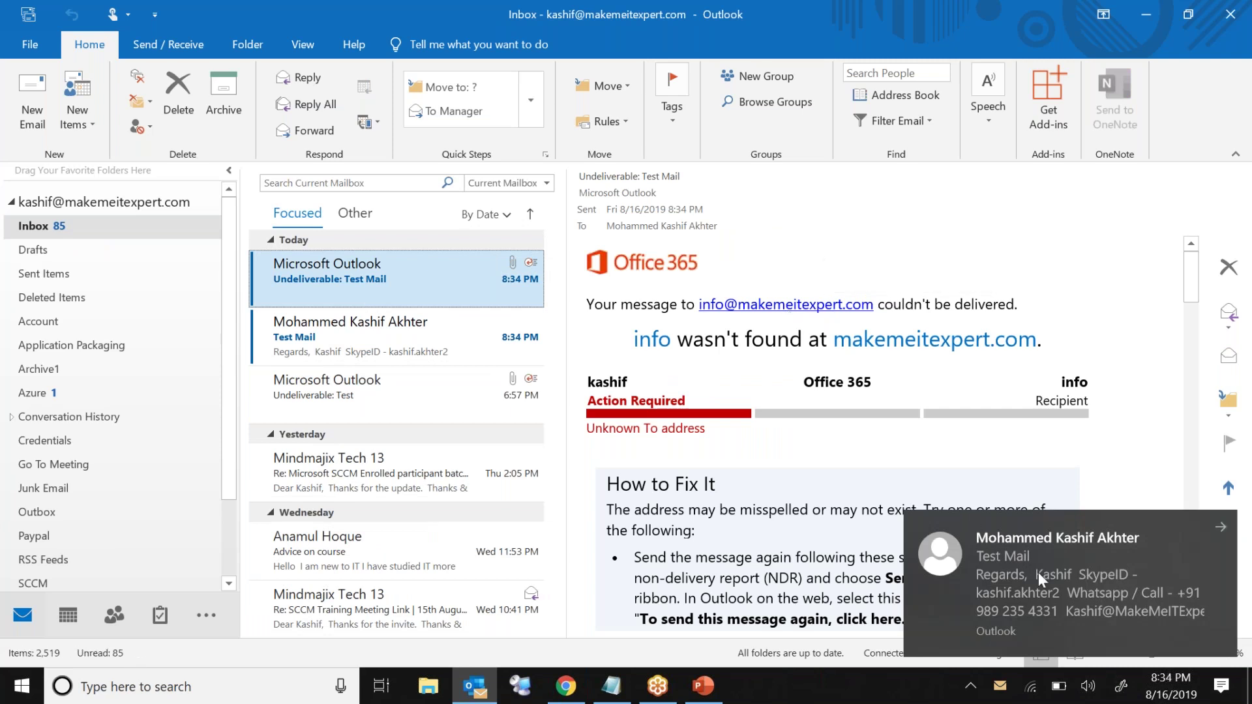
Step: Read the received Test Mail and sender's contact card, then return to Sent Items and PowerPoint
left_click(384, 326)
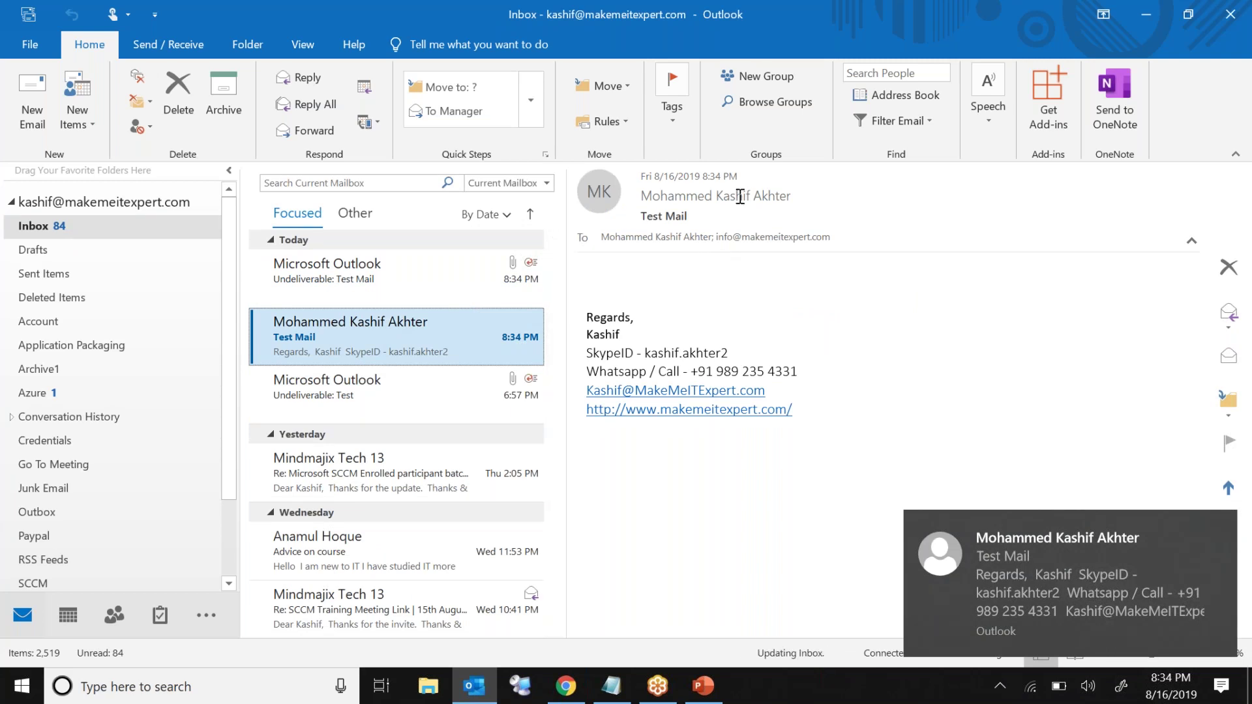
left_click(750, 195)
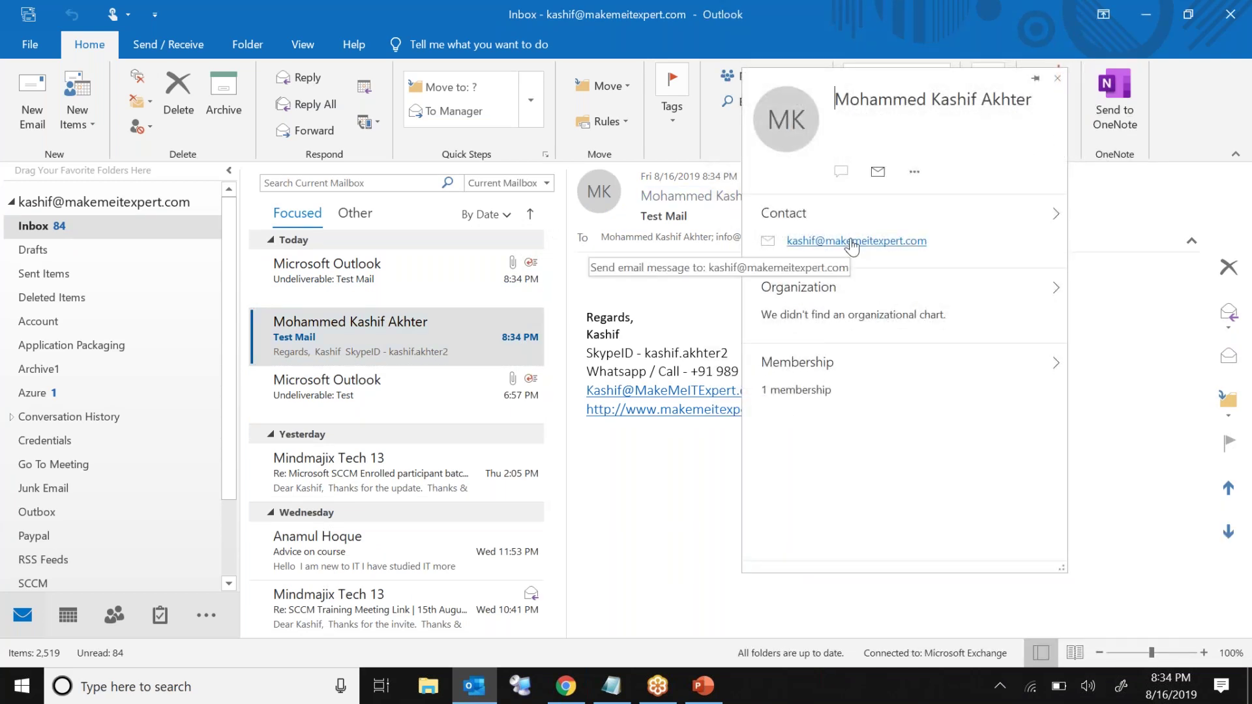
left_click(1059, 82)
left_click(414, 263)
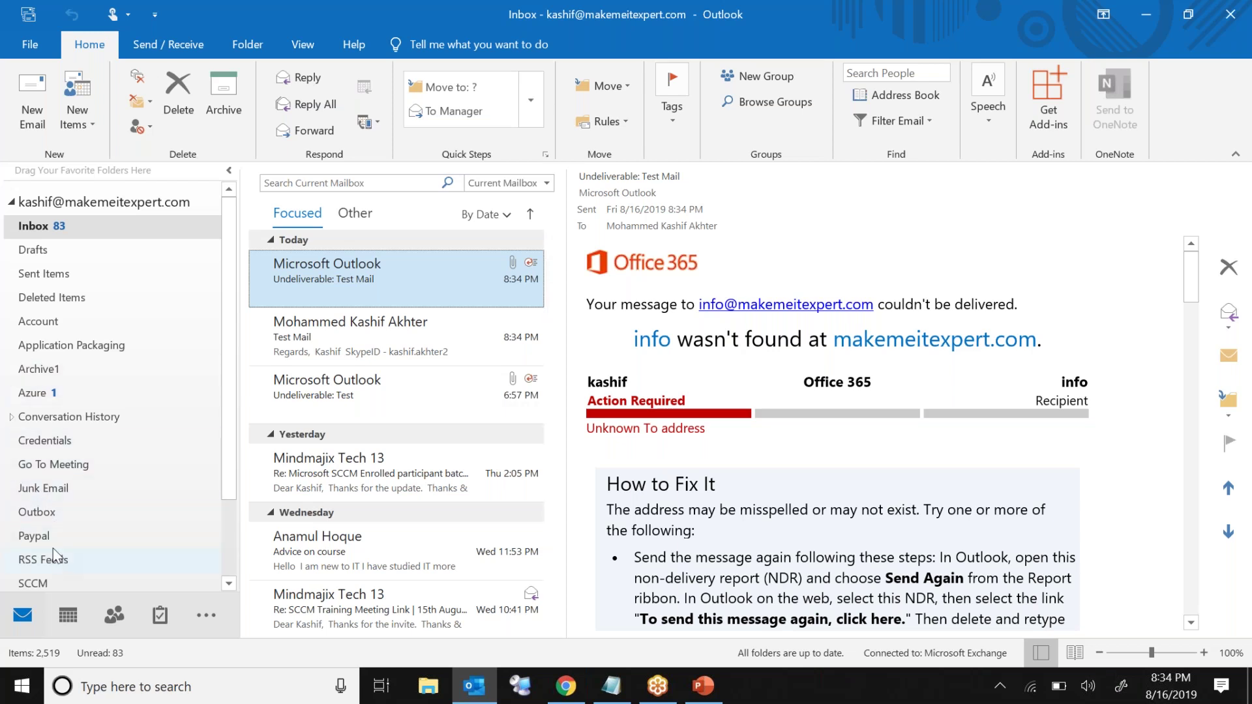
left_click(68, 268)
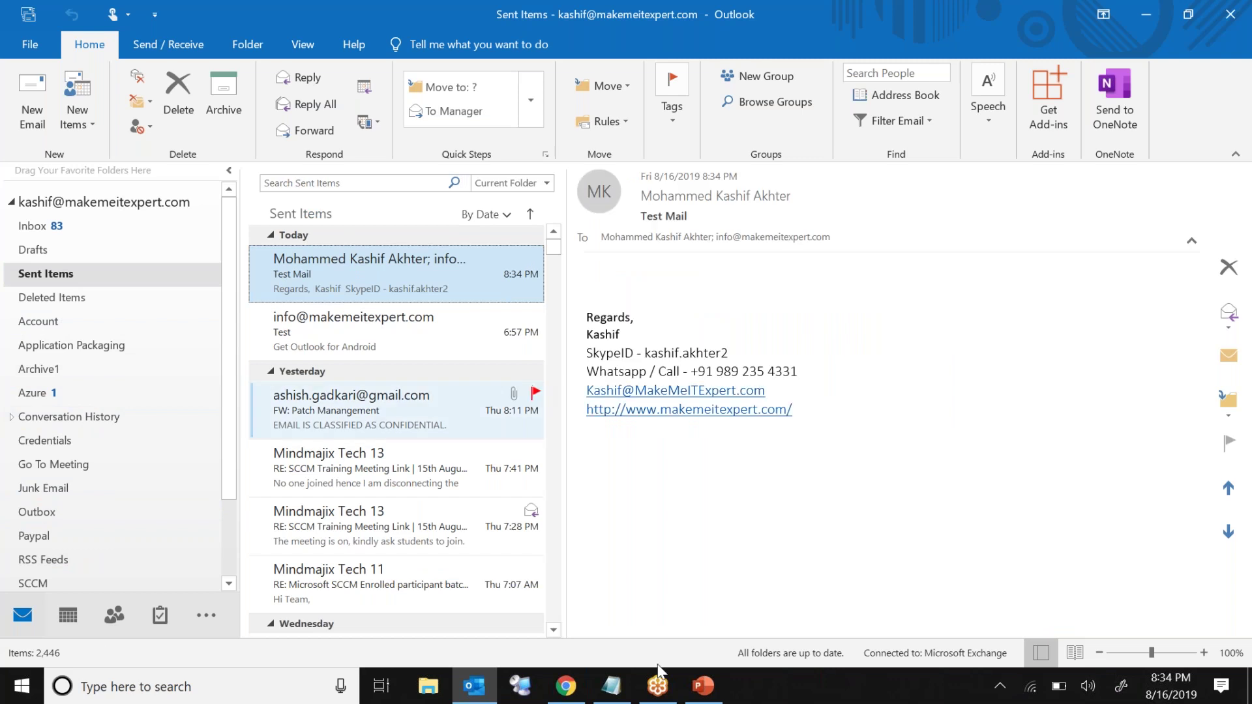
left_click(702, 686)
Step: Go to the Lab Setup slide and point out the Local Lab and Azure cloud requirement shapes
left_click(80, 425)
key("Down")
key("Down")
key("Down")
key("Down")
key("Down")
key("Down")
key("Down")
key("Down")
key("Down")
key("Down")
key("Down")
key("Down")
key("Down")
key("Down")
key("Down")
key("Down")
key("Down")
key("Down")
key("Down")
key("Down")
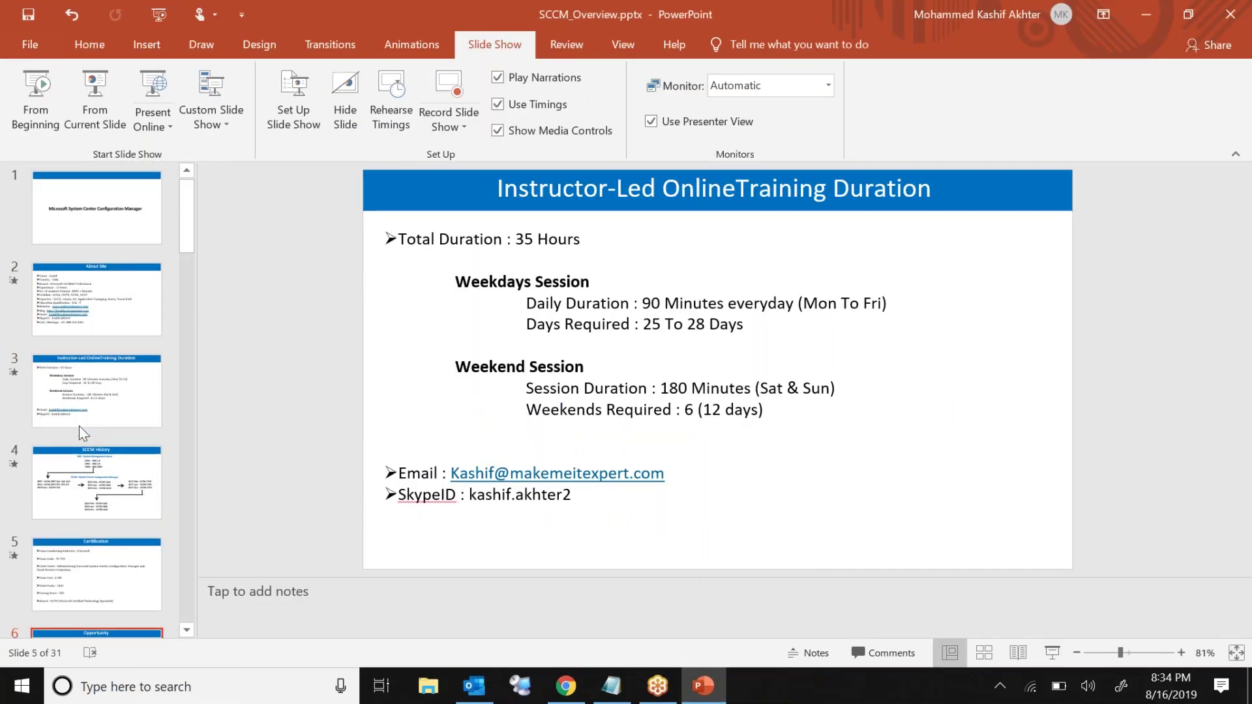
key("Up")
key("Up")
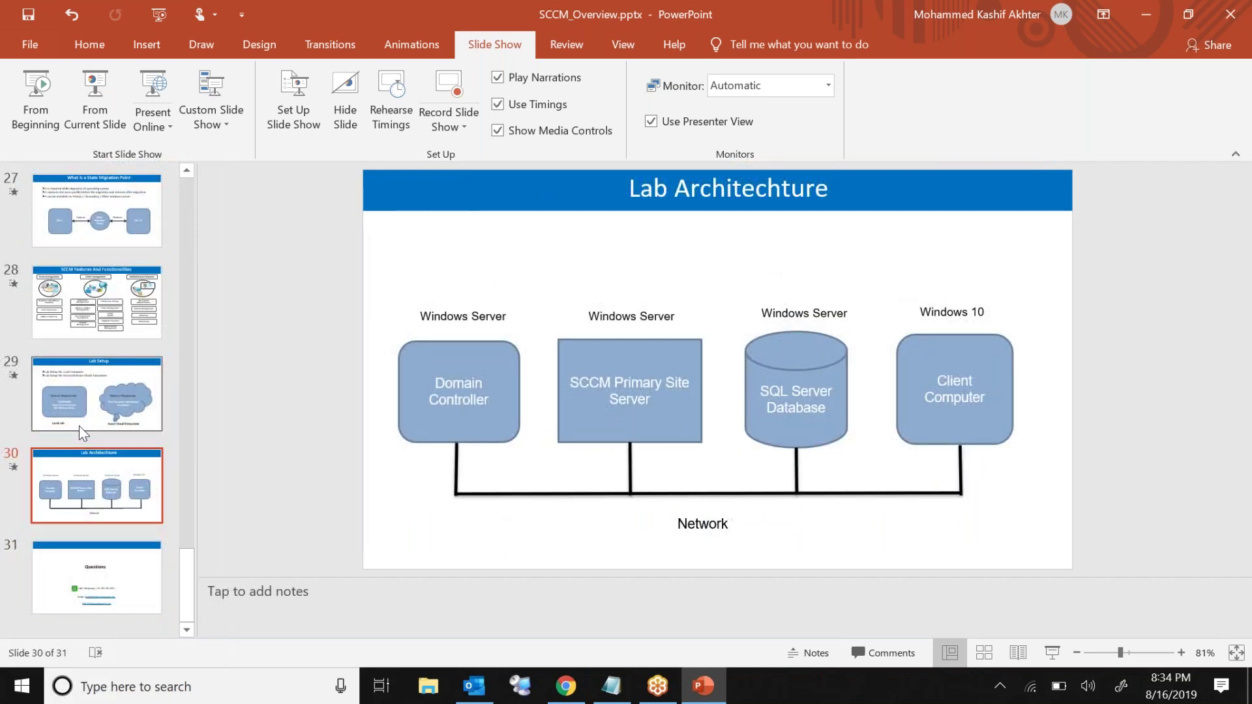
left_click(613, 346)
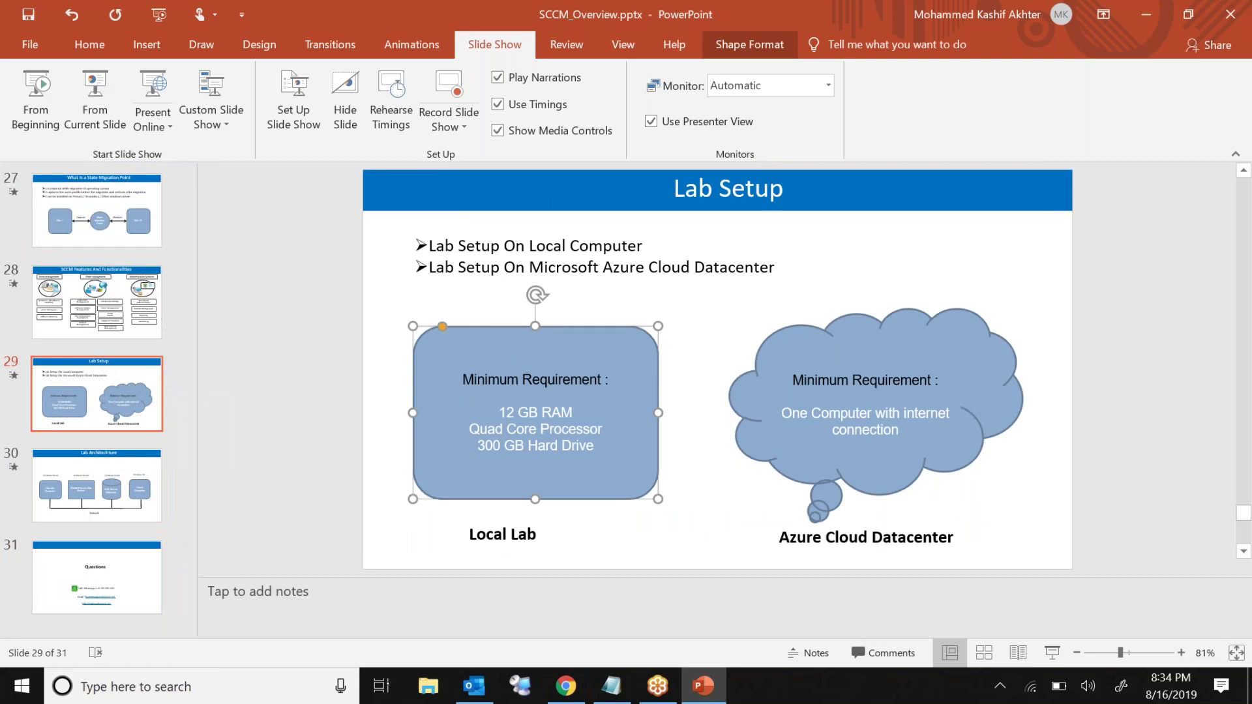
left_click(797, 377)
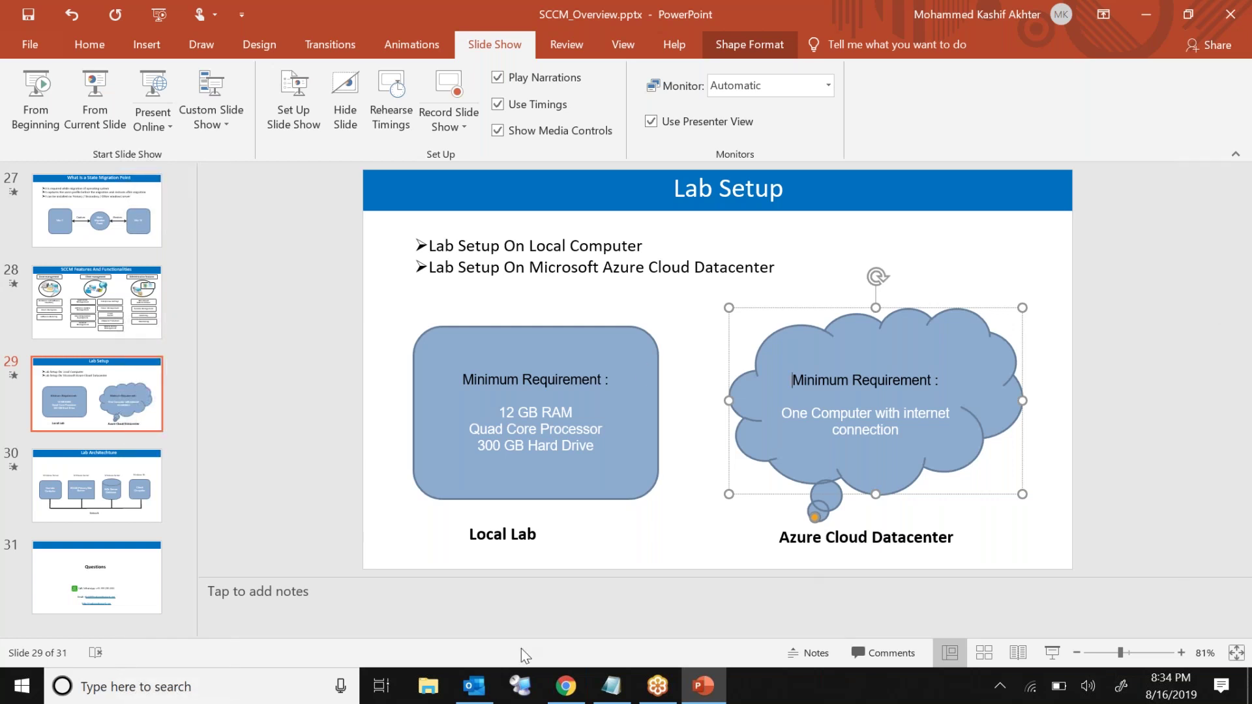
Step: Revisit the Local Lab box, then return to Outlook's Search Sent Items box
mouse_move(491, 696)
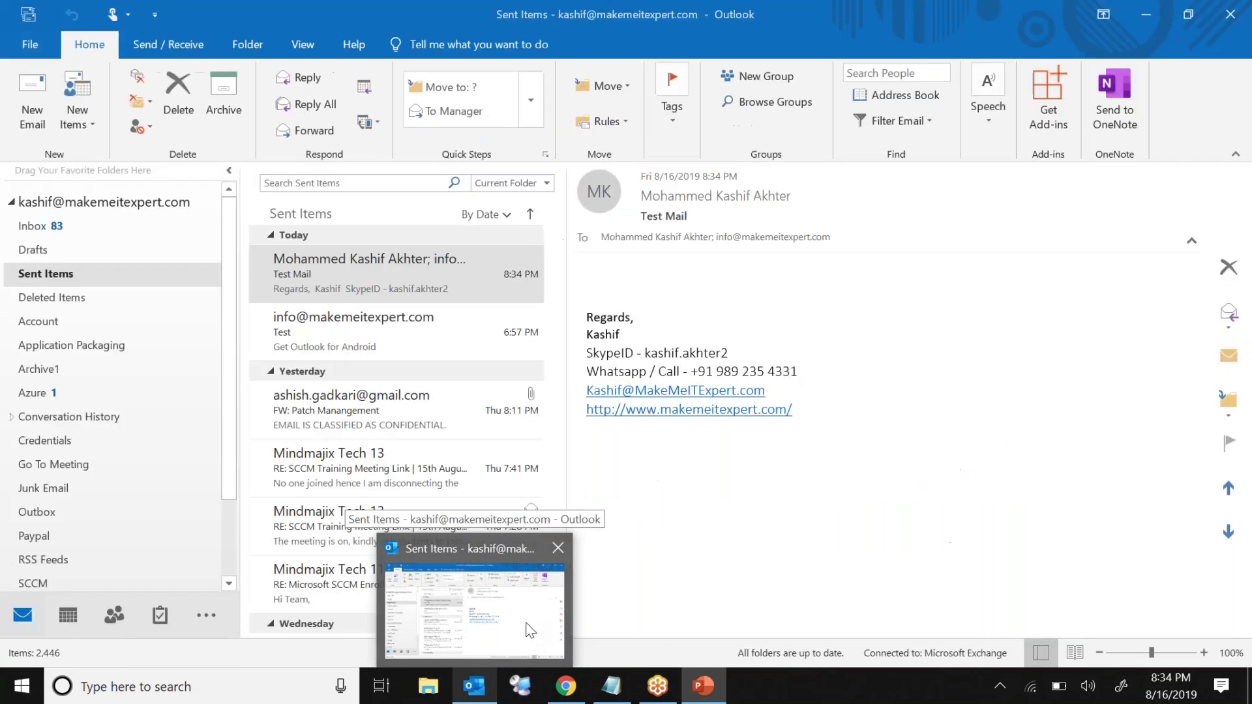
mouse_move(607, 696)
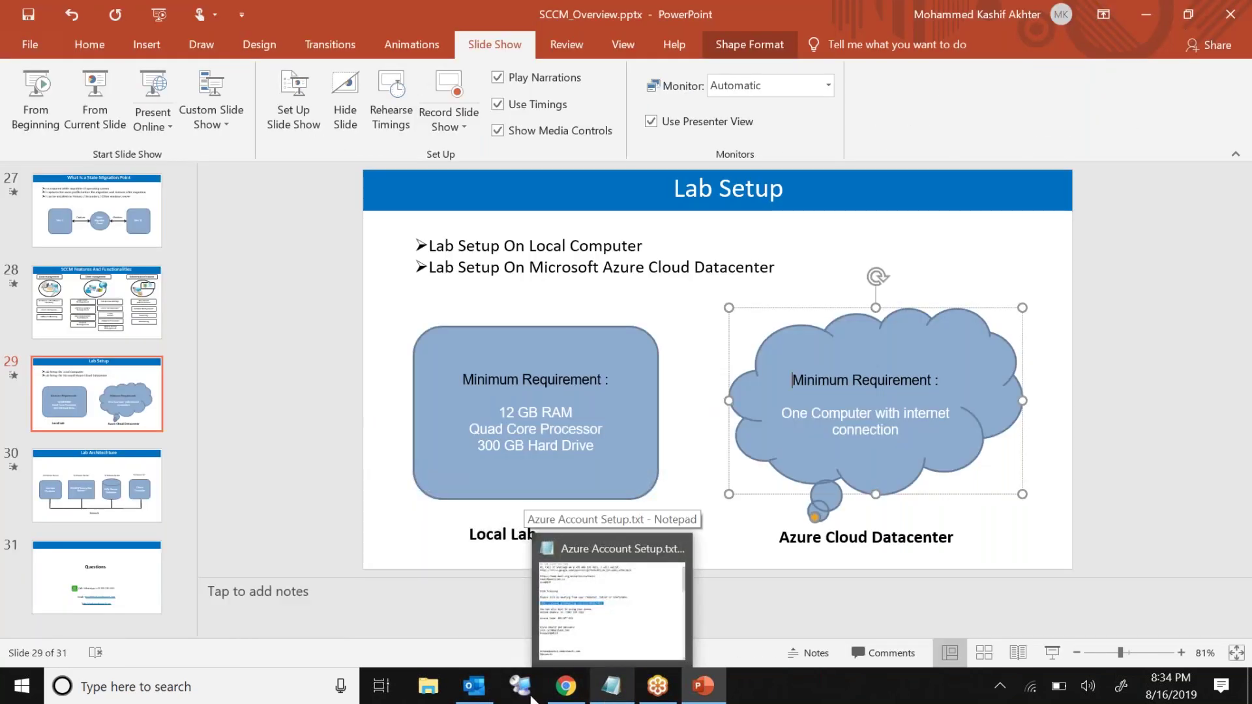
left_click(494, 695)
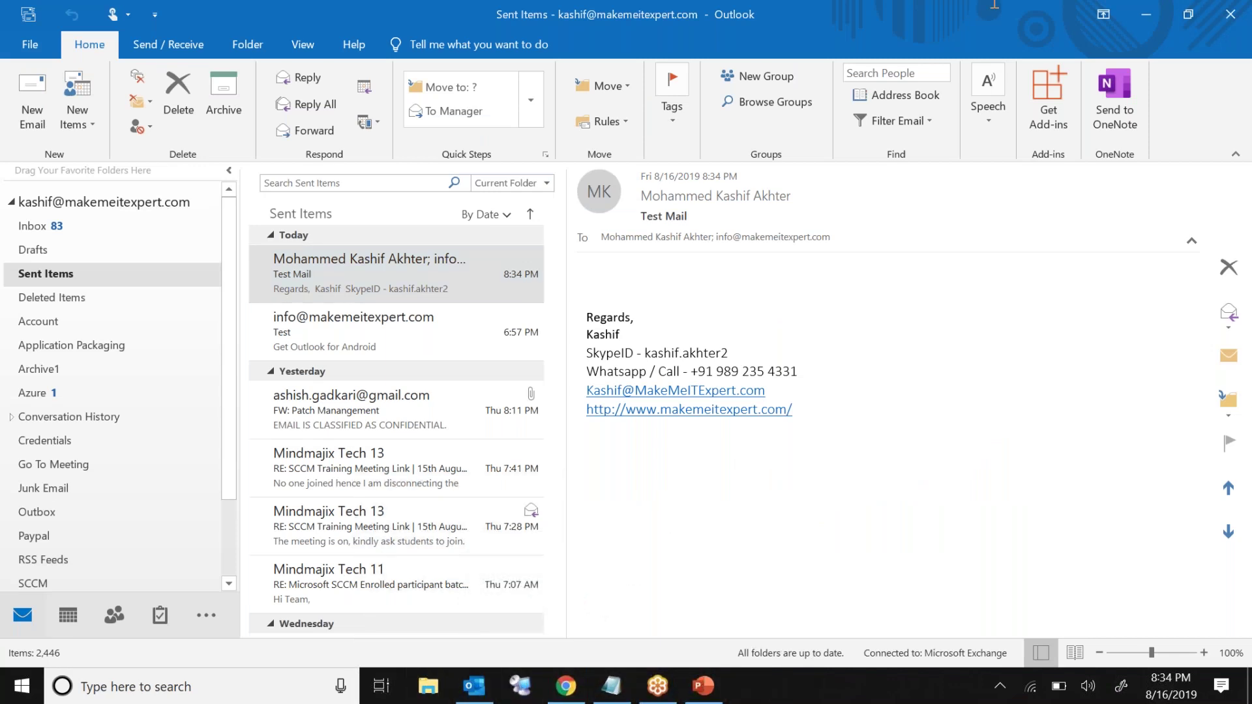
left_click(1156, 6)
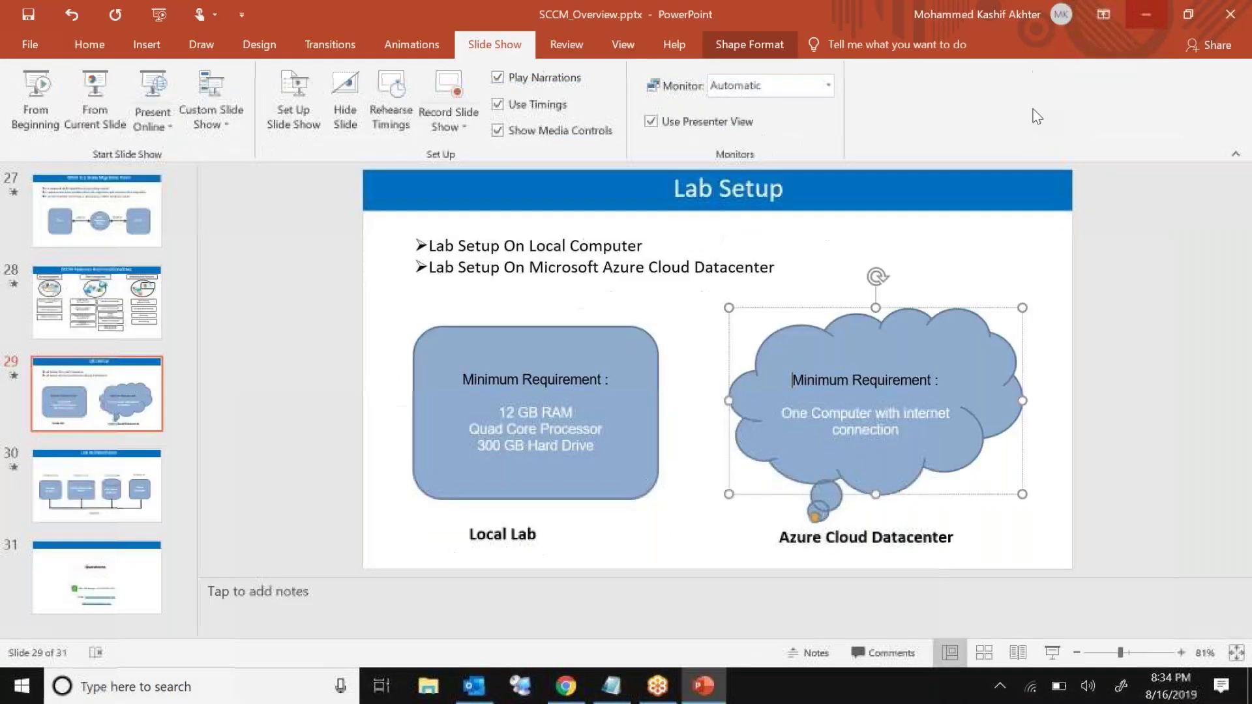
left_click(622, 401)
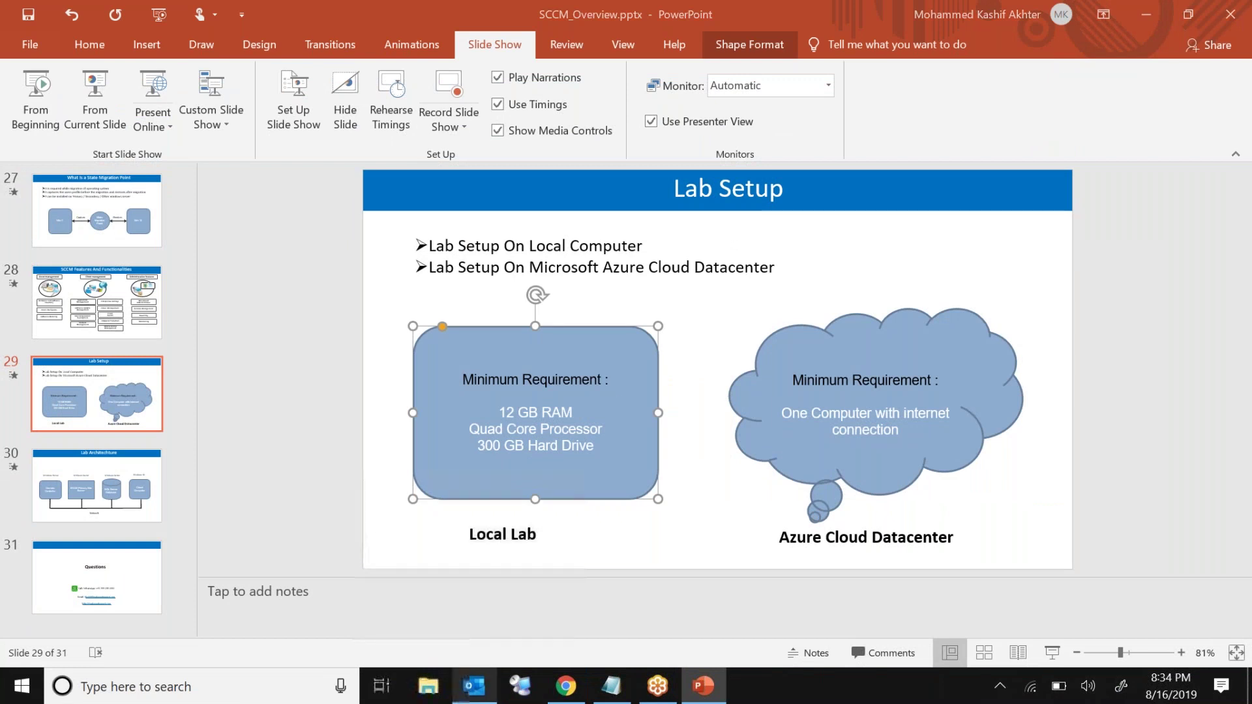
left_click(474, 686)
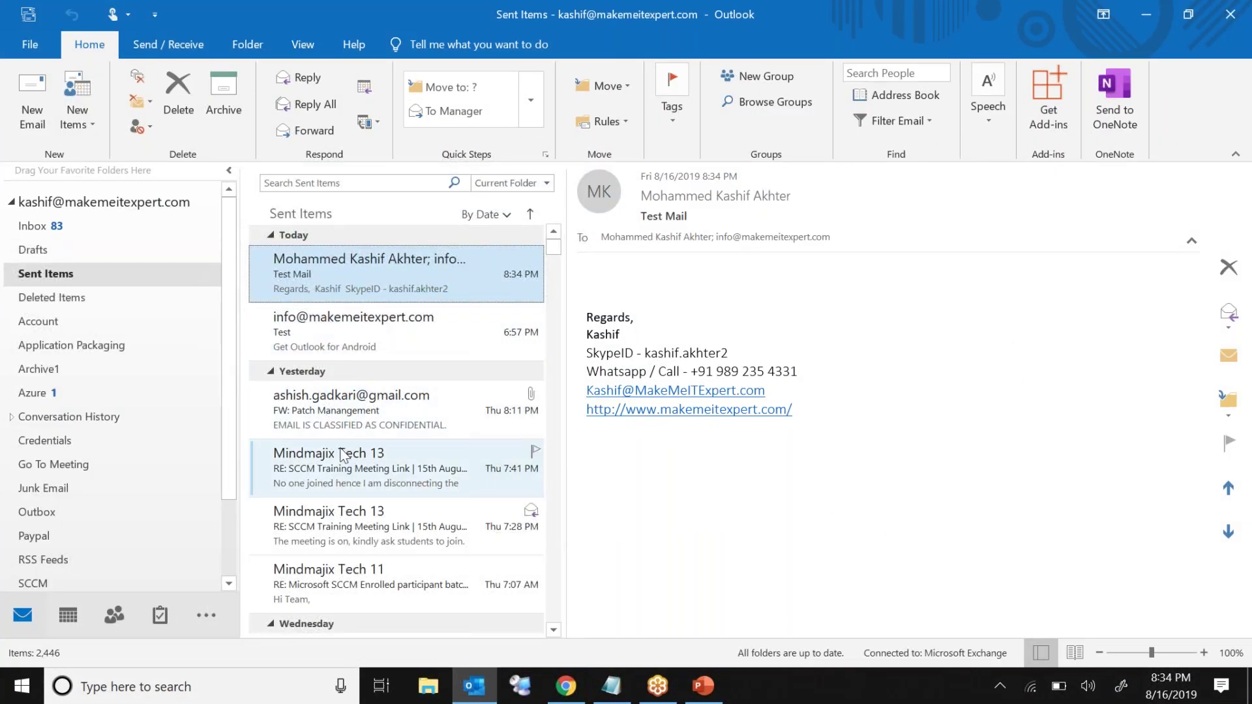
left_click(424, 182)
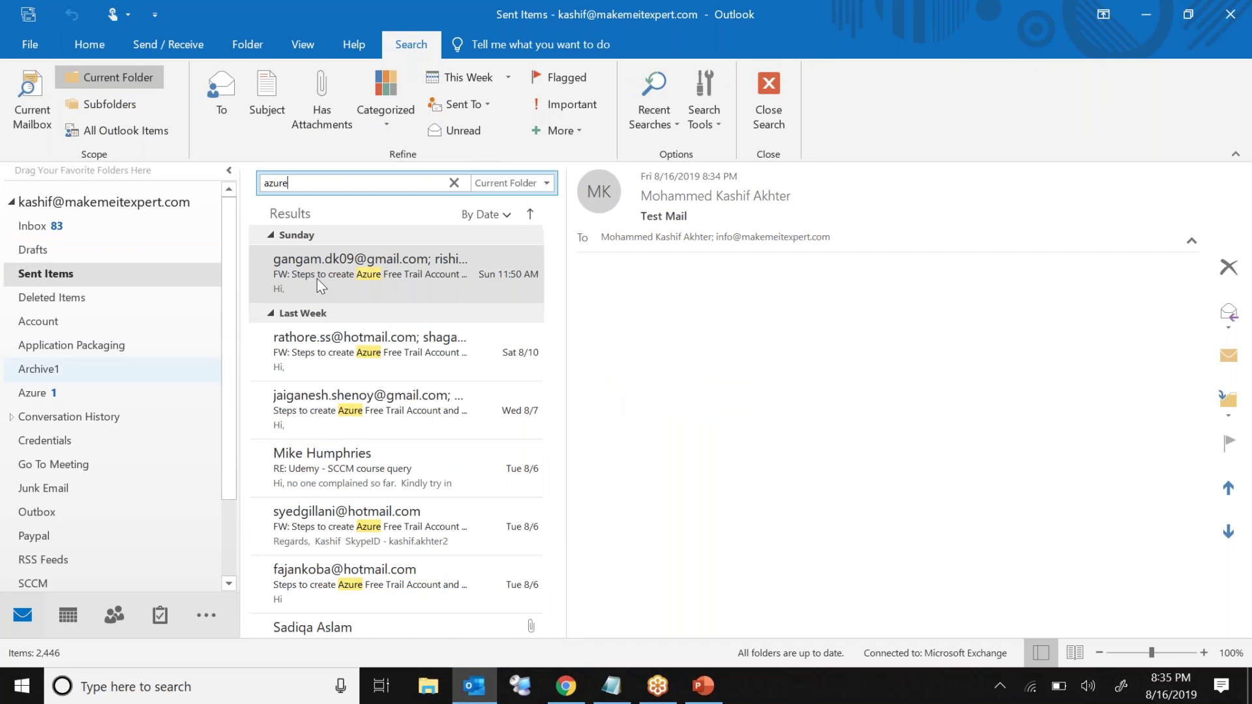
Step: Open the newest Azure free account email and highlight its Step 1 heading and seven sign-up steps
left_click(402, 279)
double_click(401, 279)
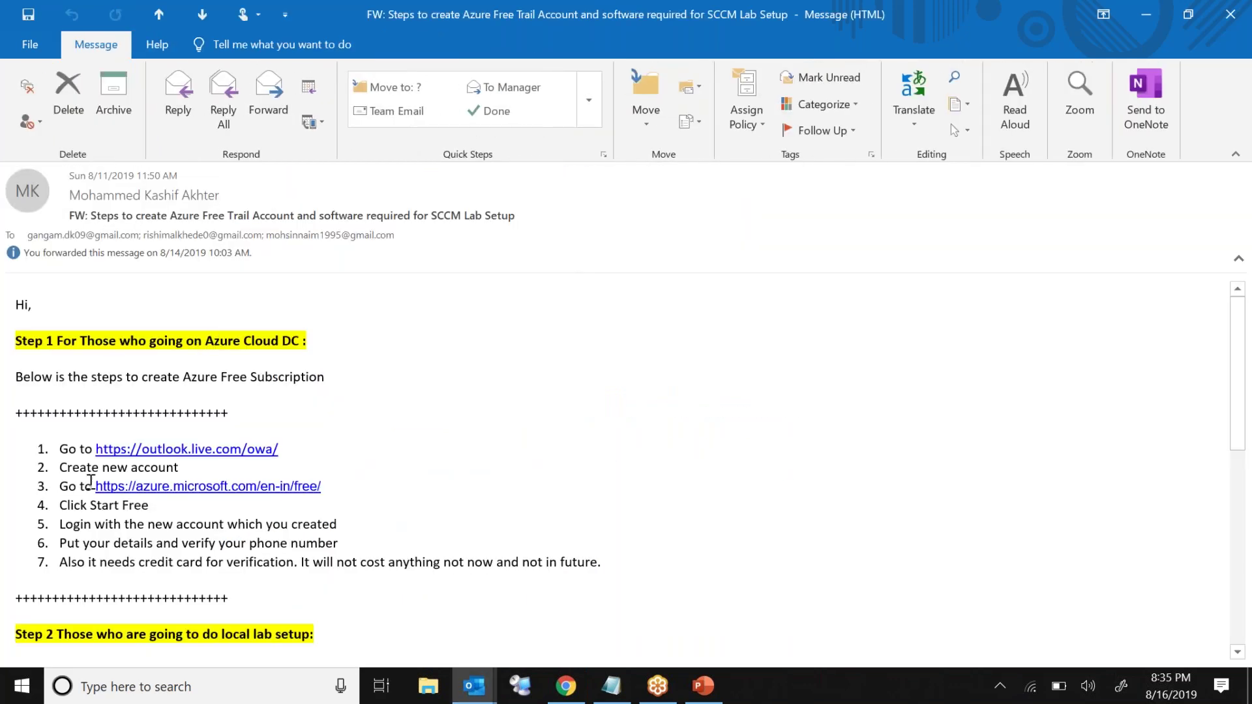
double_click(210, 336)
left_click(210, 337)
left_click_drag(16, 339, 314, 347)
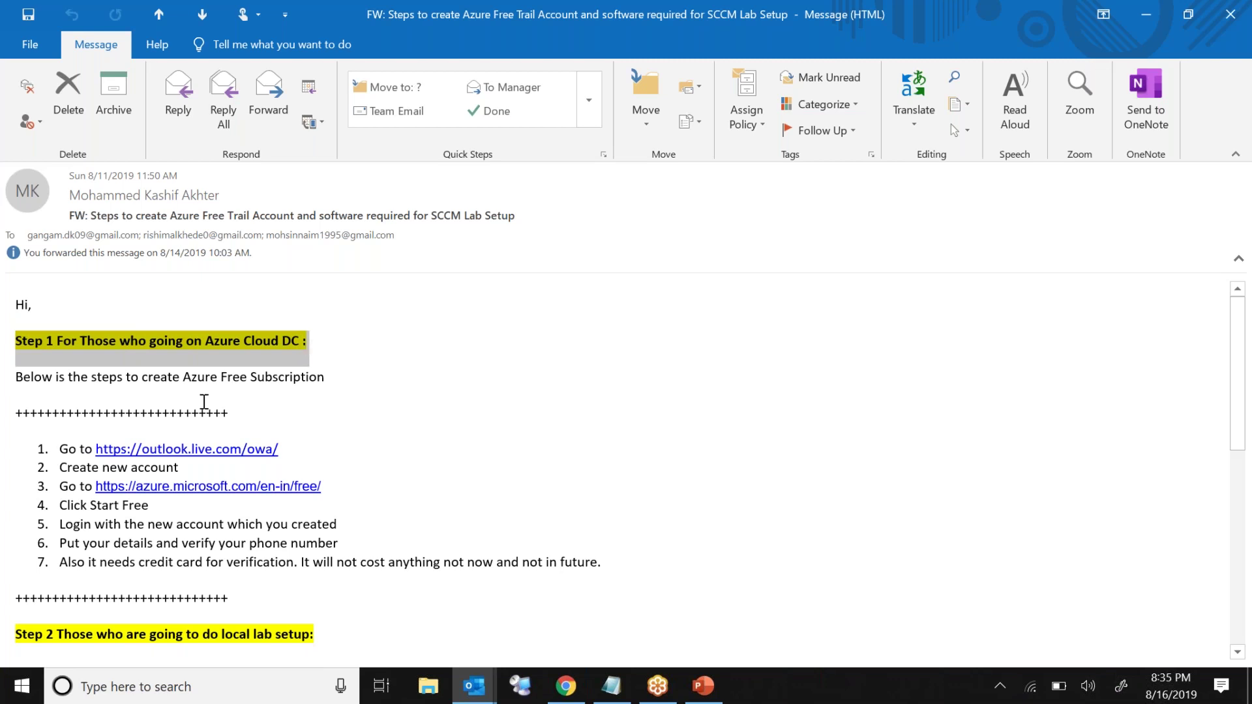
left_click_drag(57, 449, 605, 562)
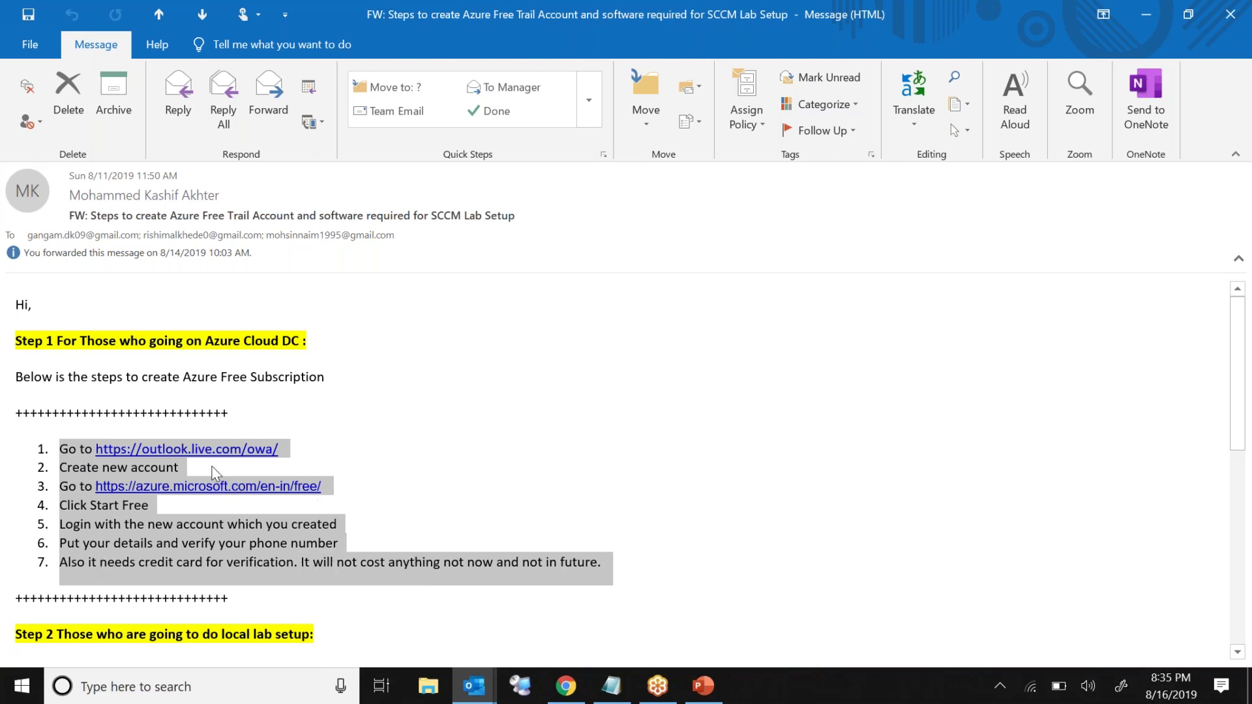
Step: Highlight the local-lab software list and local-only steps, then forward the email
scroll(597, 436, "down", 5)
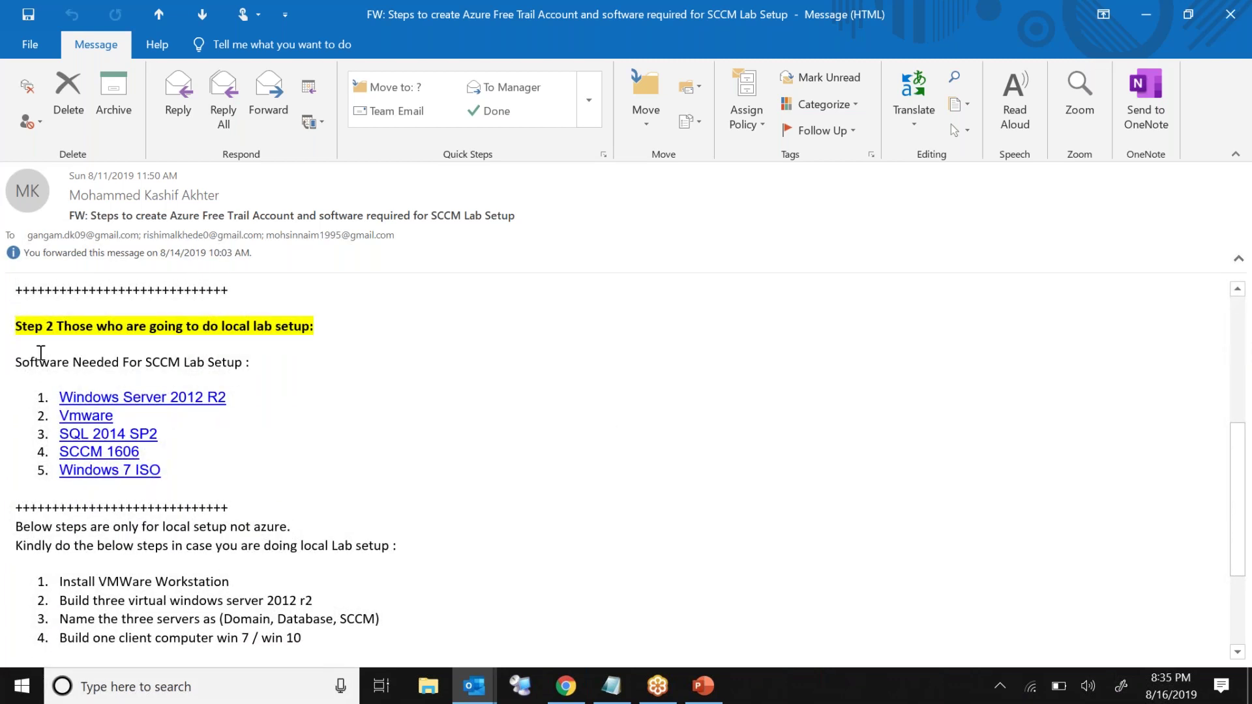
left_click_drag(17, 362, 171, 474)
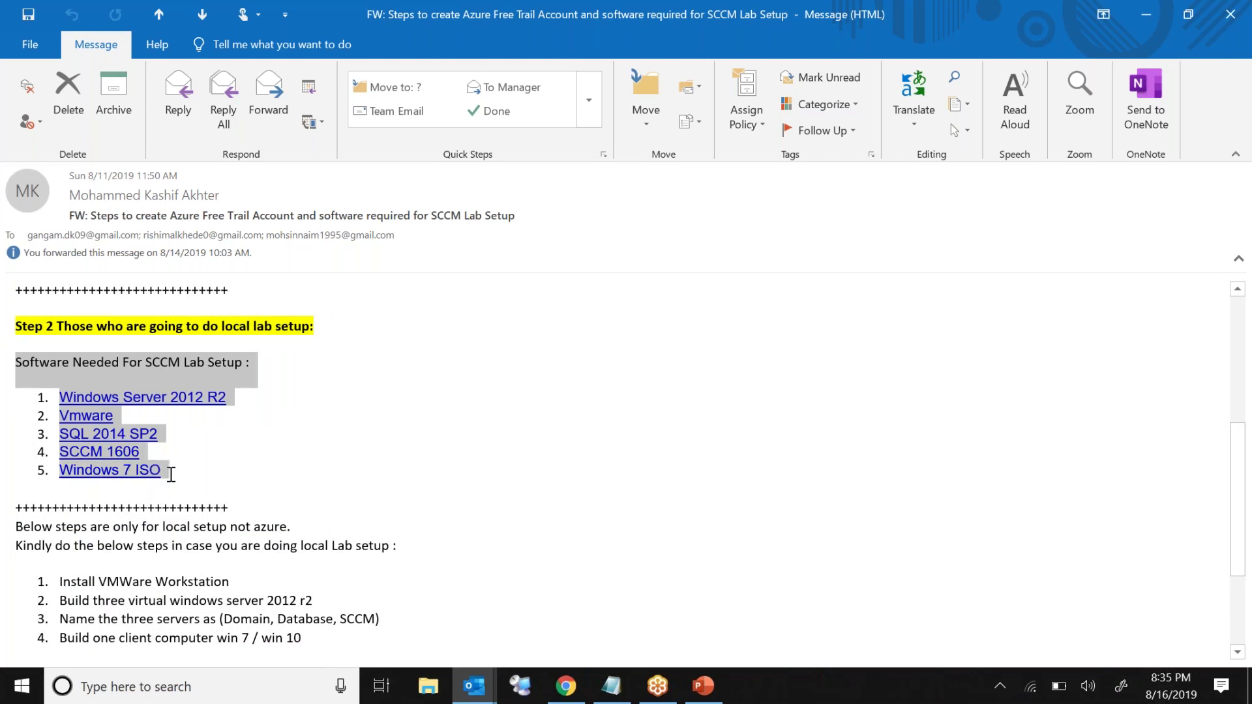
scroll(274, 491, "down", 3)
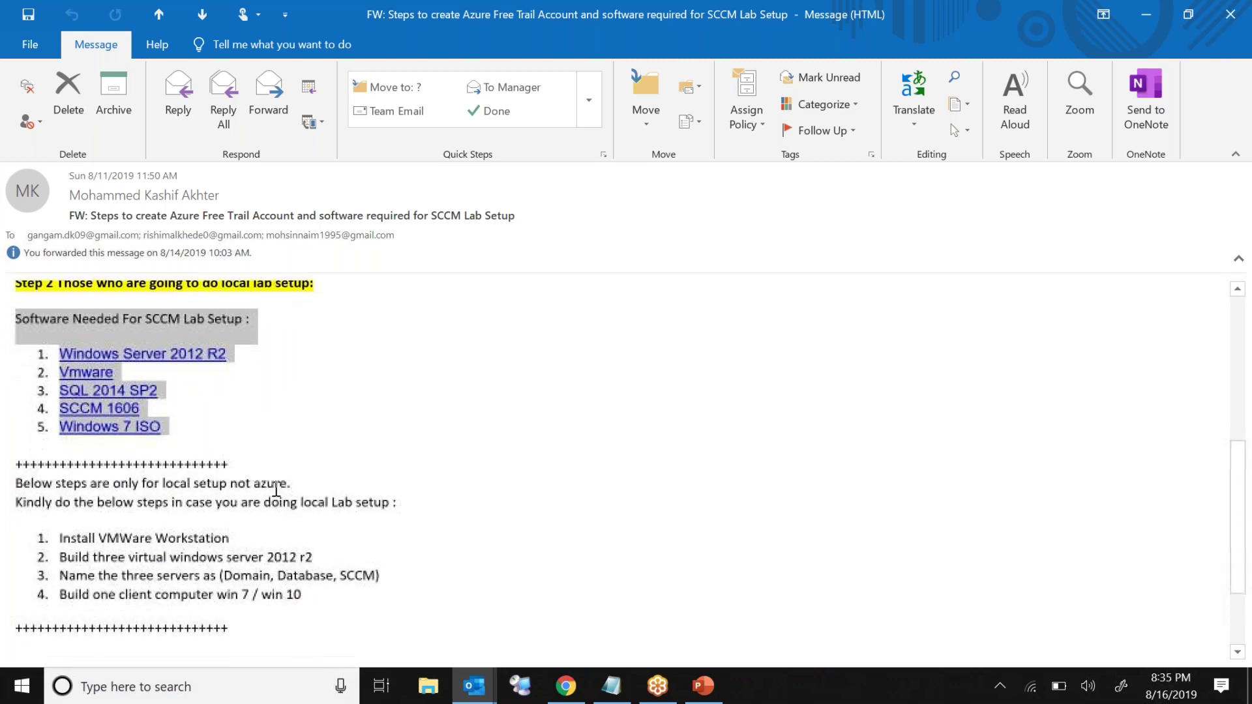
left_click(35, 382)
left_click_drag(16, 381, 282, 519)
scroll(323, 521, "up", 9)
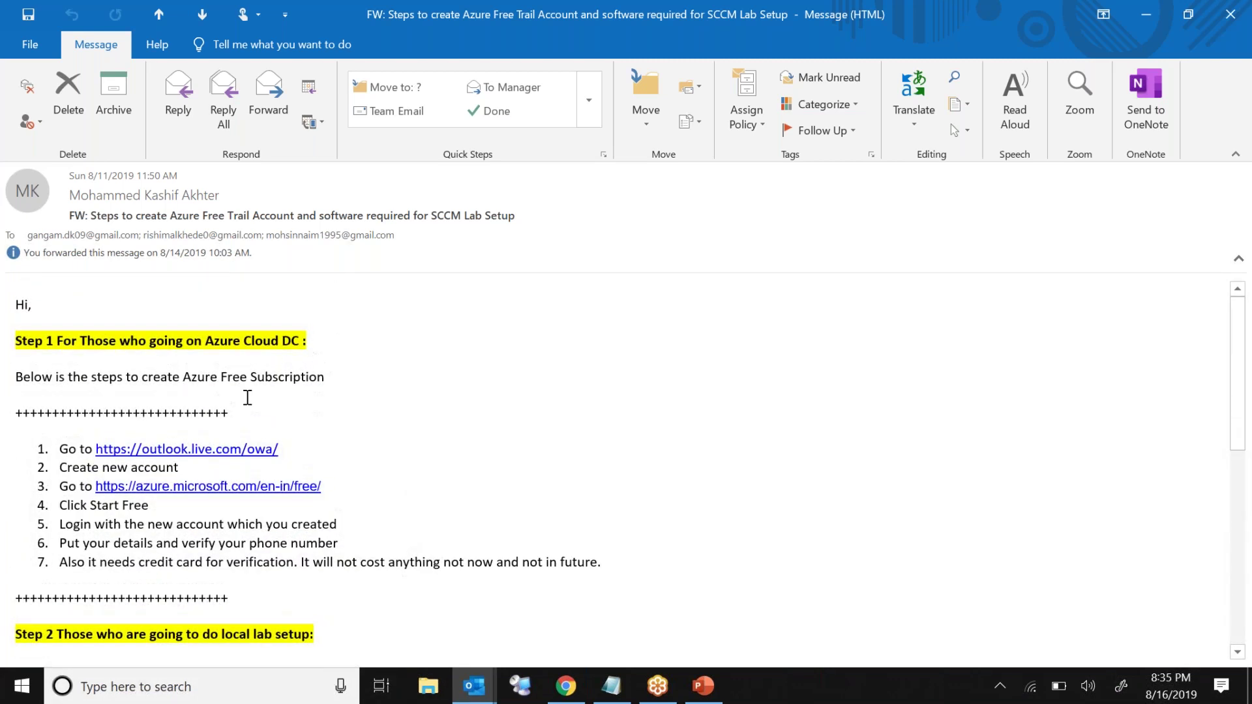
left_click(282, 111)
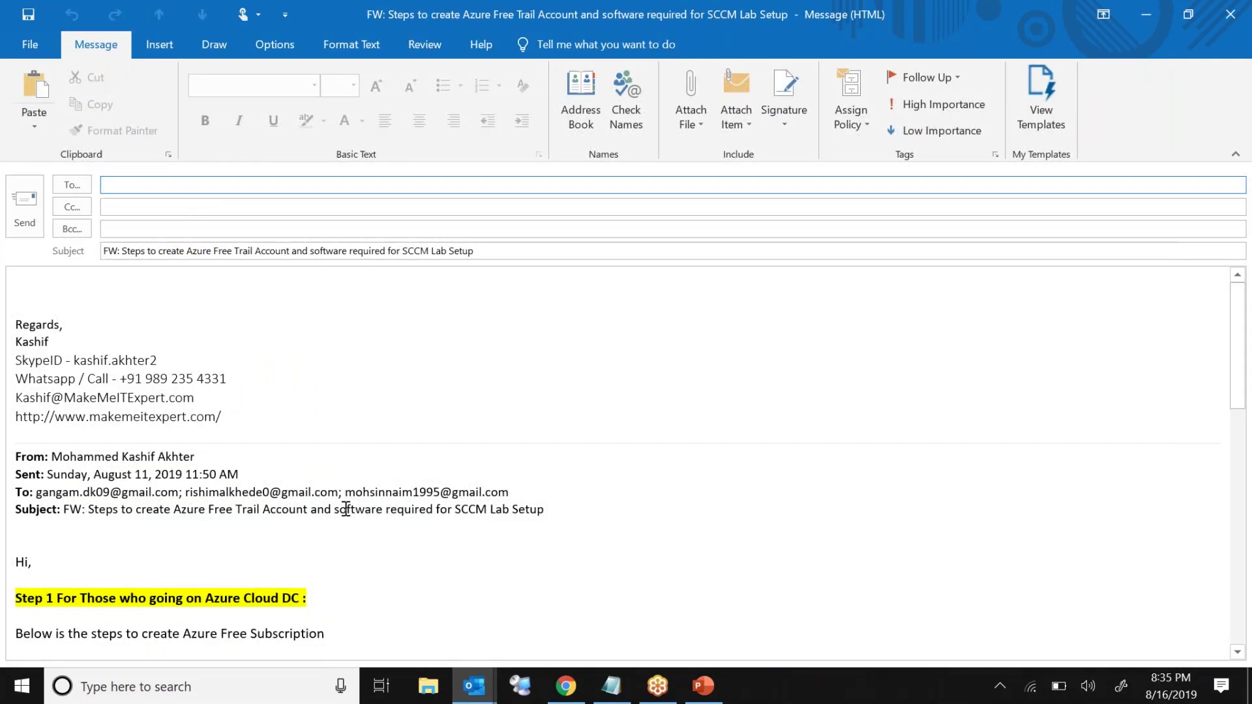
Step: Delete the signature and quoted header block from the top of the forwarded body
left_click(566, 514)
key("ctrl+shift+Home")
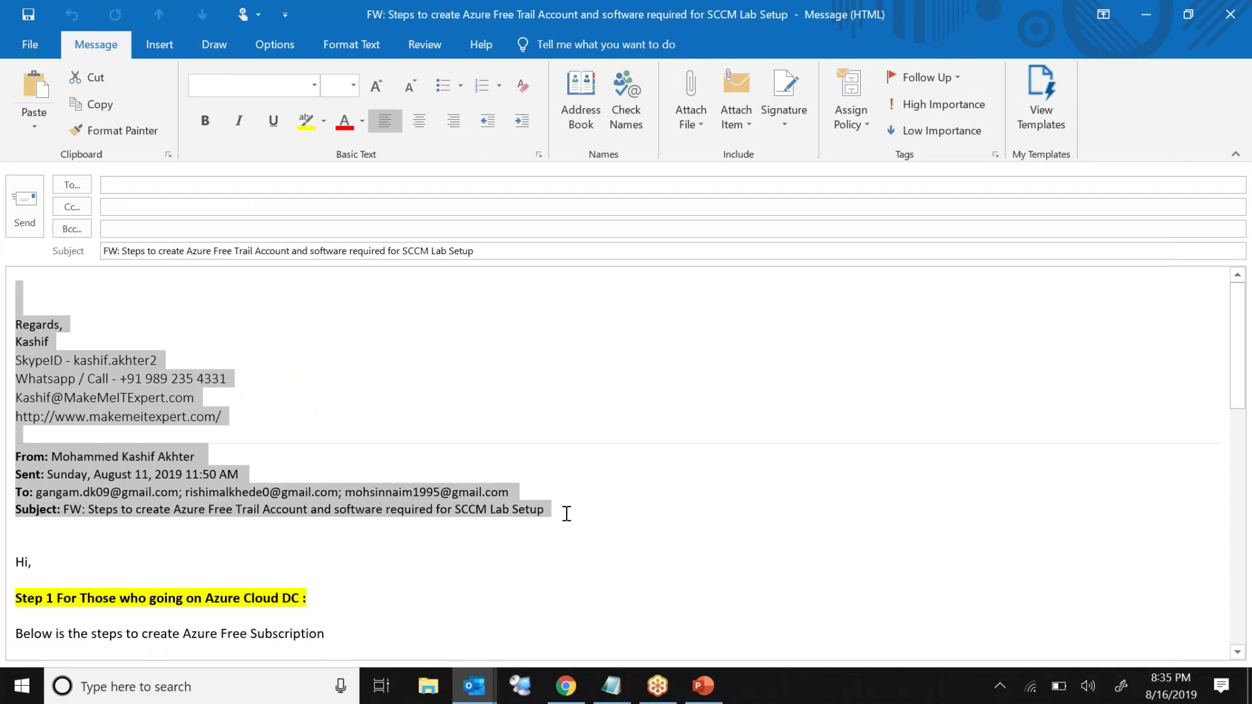
key("Delete")
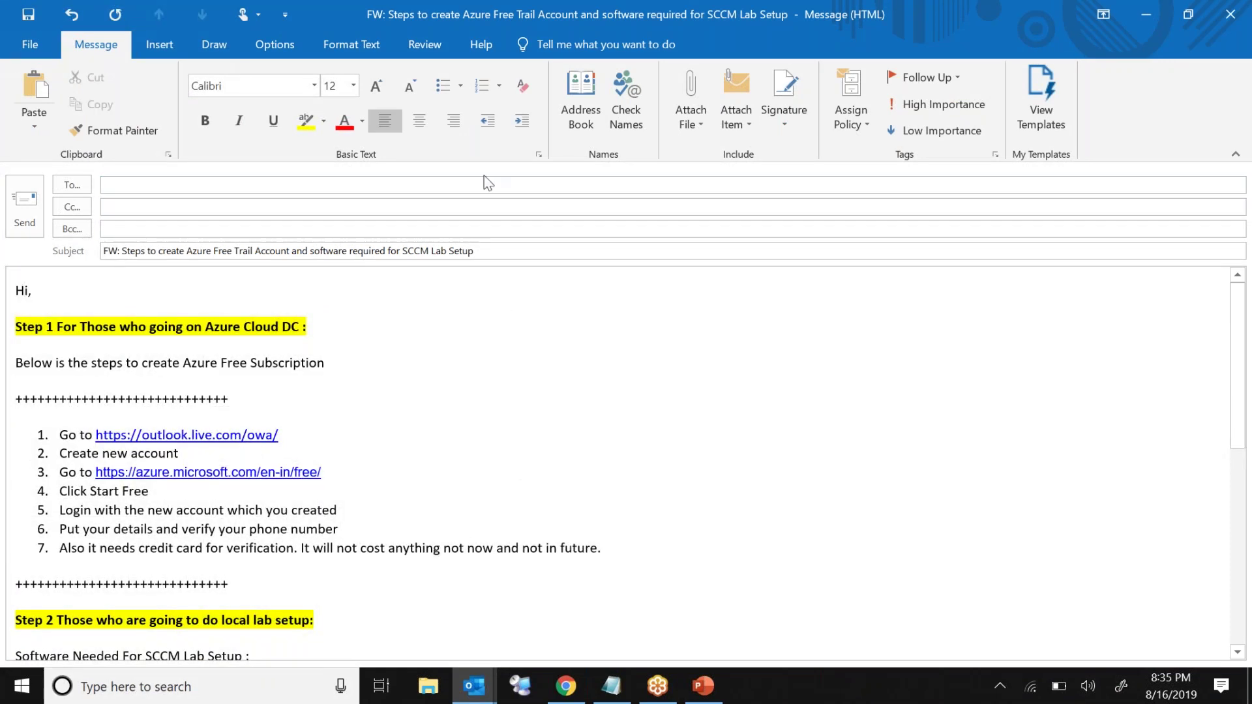
Step: Enter the first recipient's address and a second recipient's address in the To line, resolving it
left_click(467, 185)
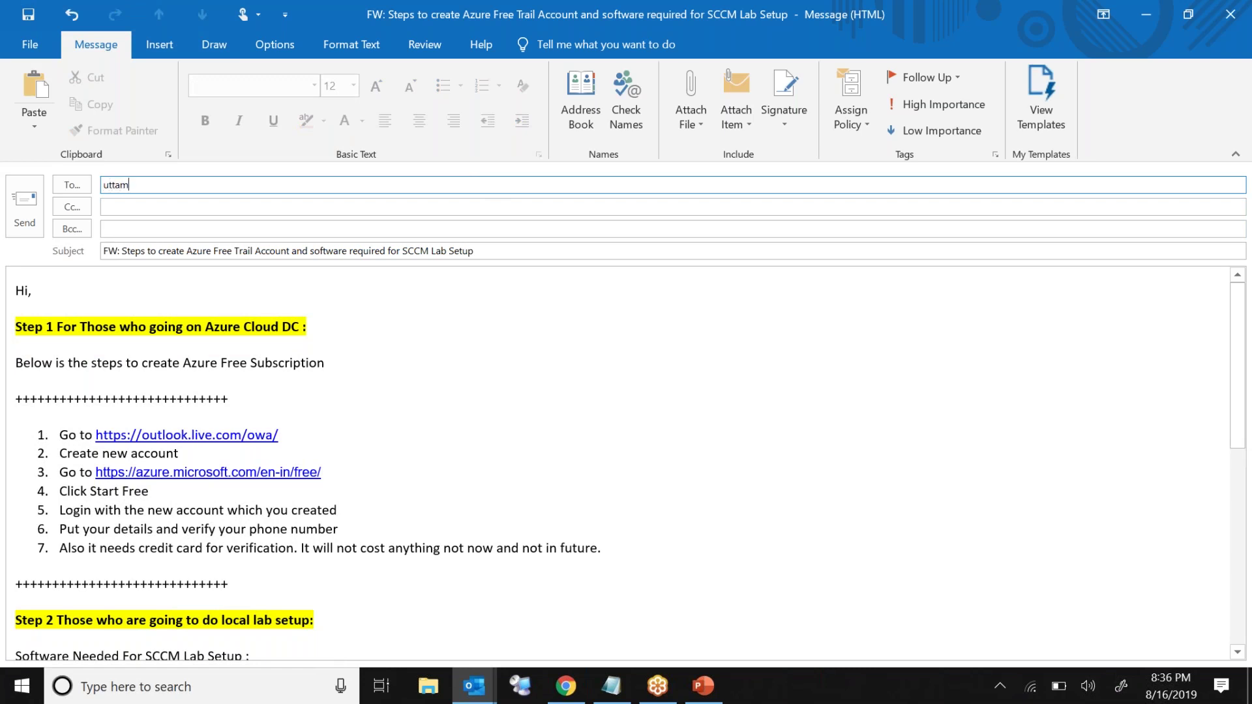
type("s")
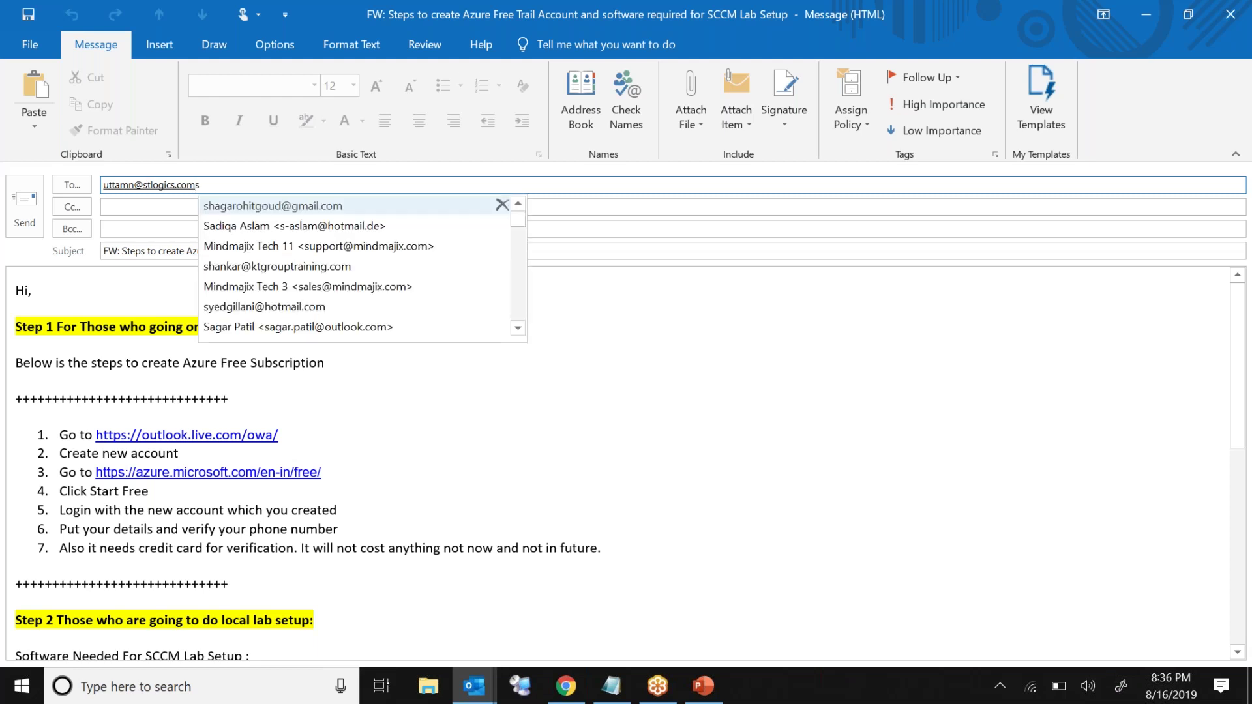
key("BackSpace")
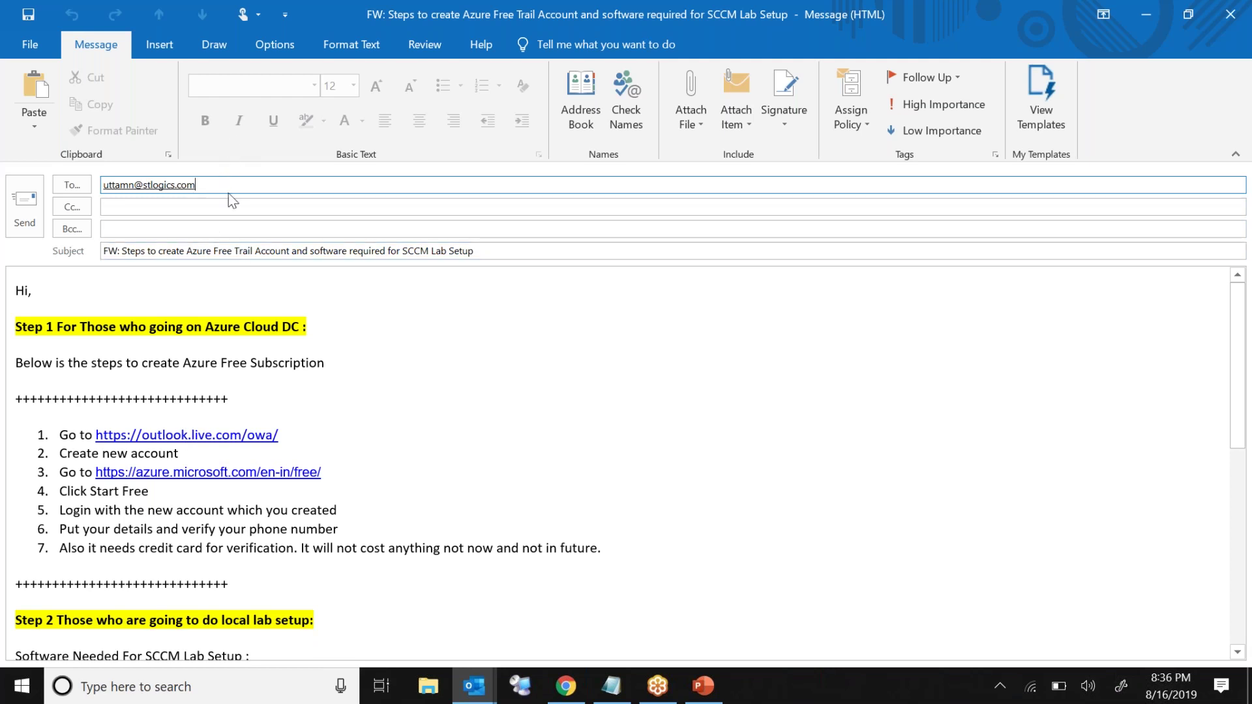
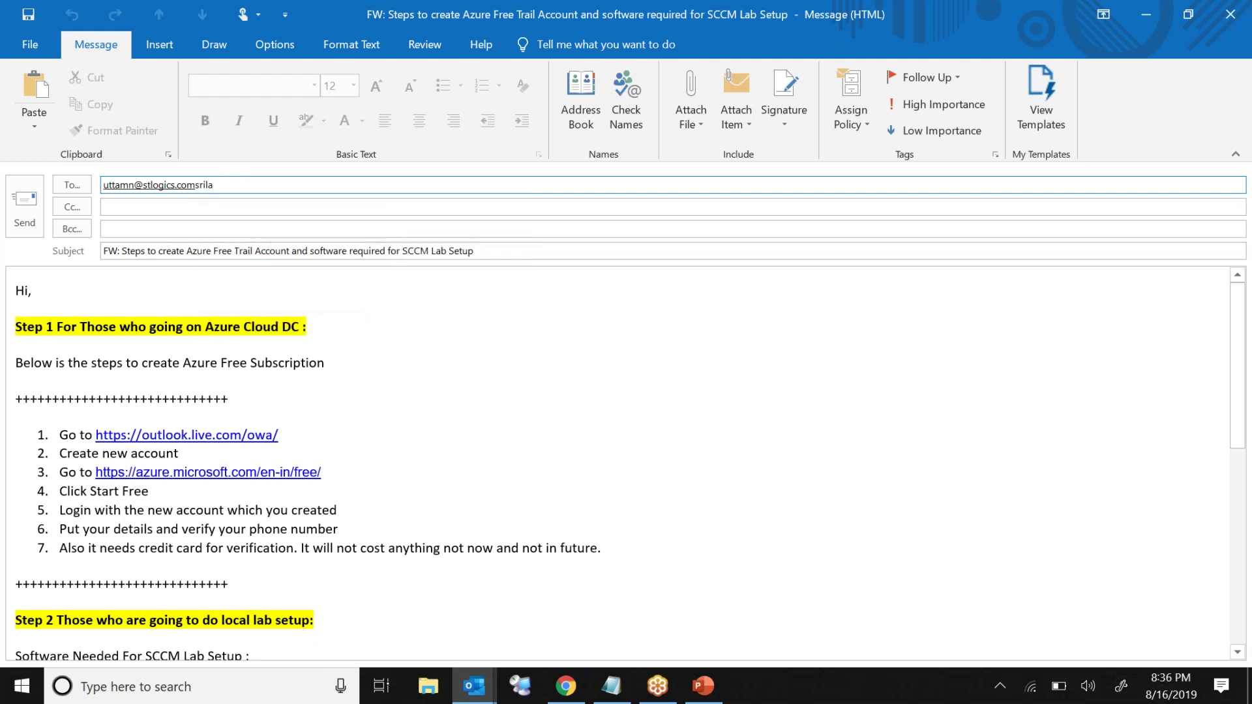
key("ctrl+k")
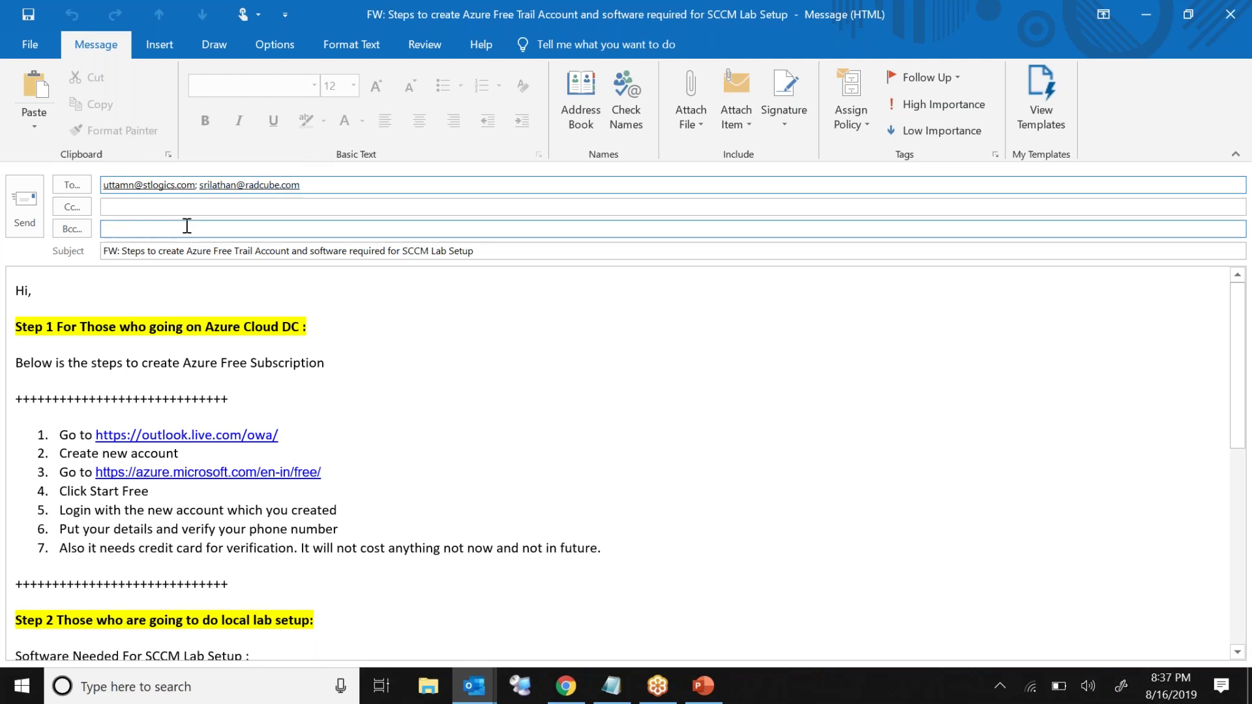
Step: Send the forward, point out the Step 1 and Azure subscription steps, and glance at the taskbar calendar
left_click(19, 205)
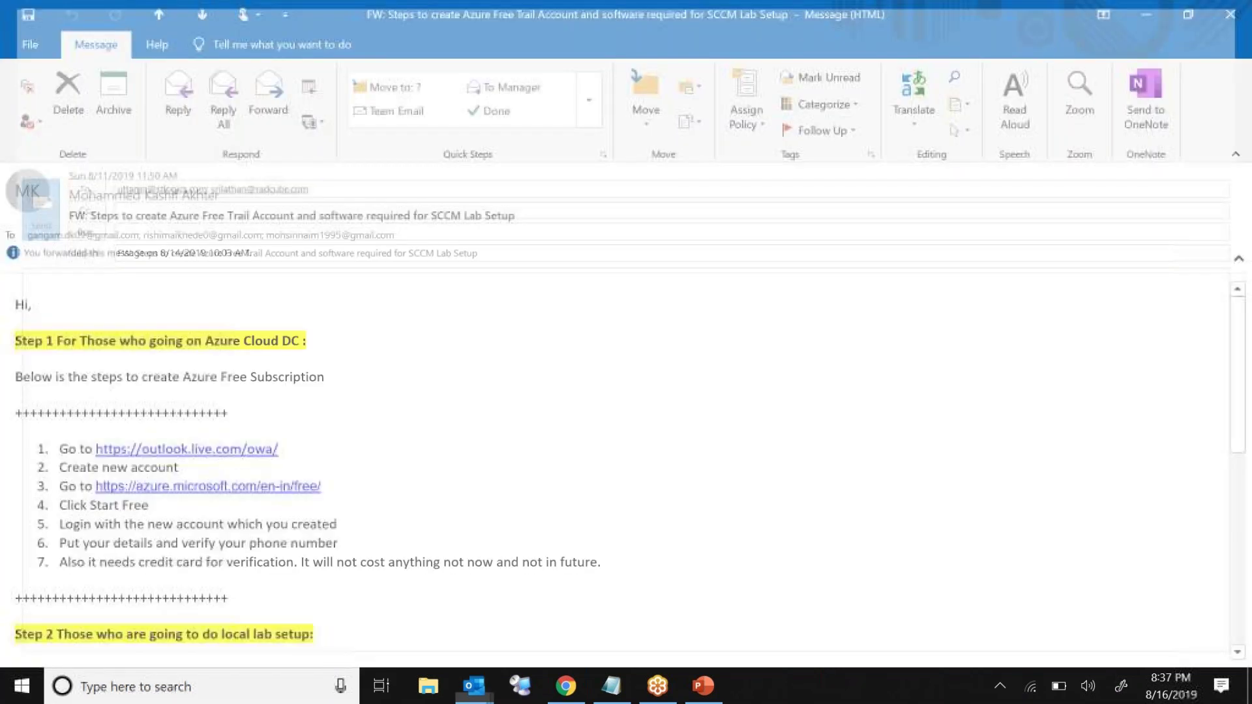
triple_click(296, 345)
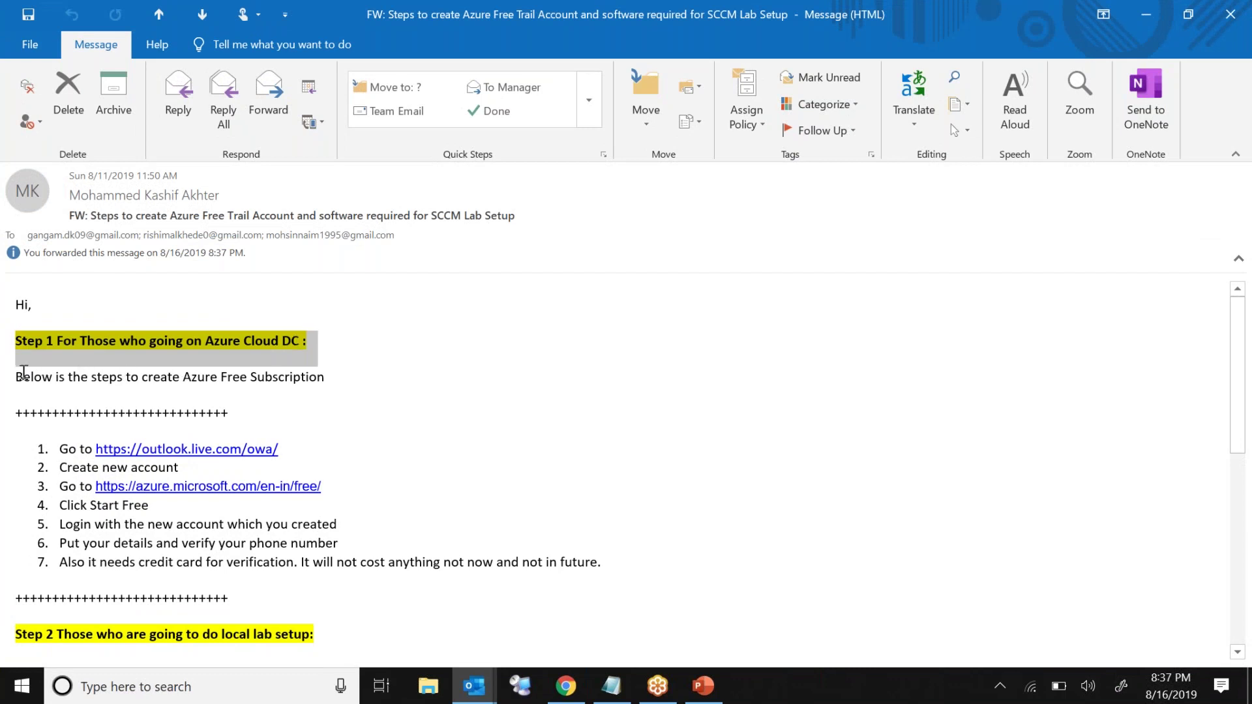
left_click_drag(19, 376, 620, 568)
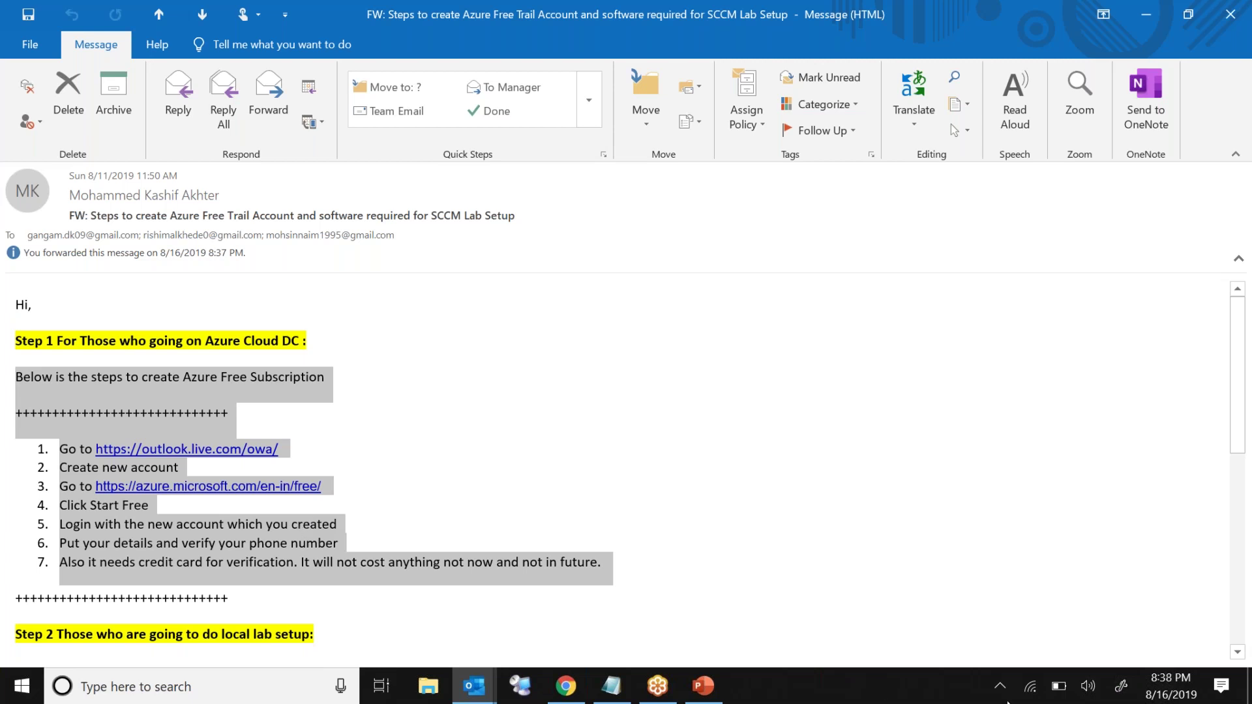
left_click(1170, 693)
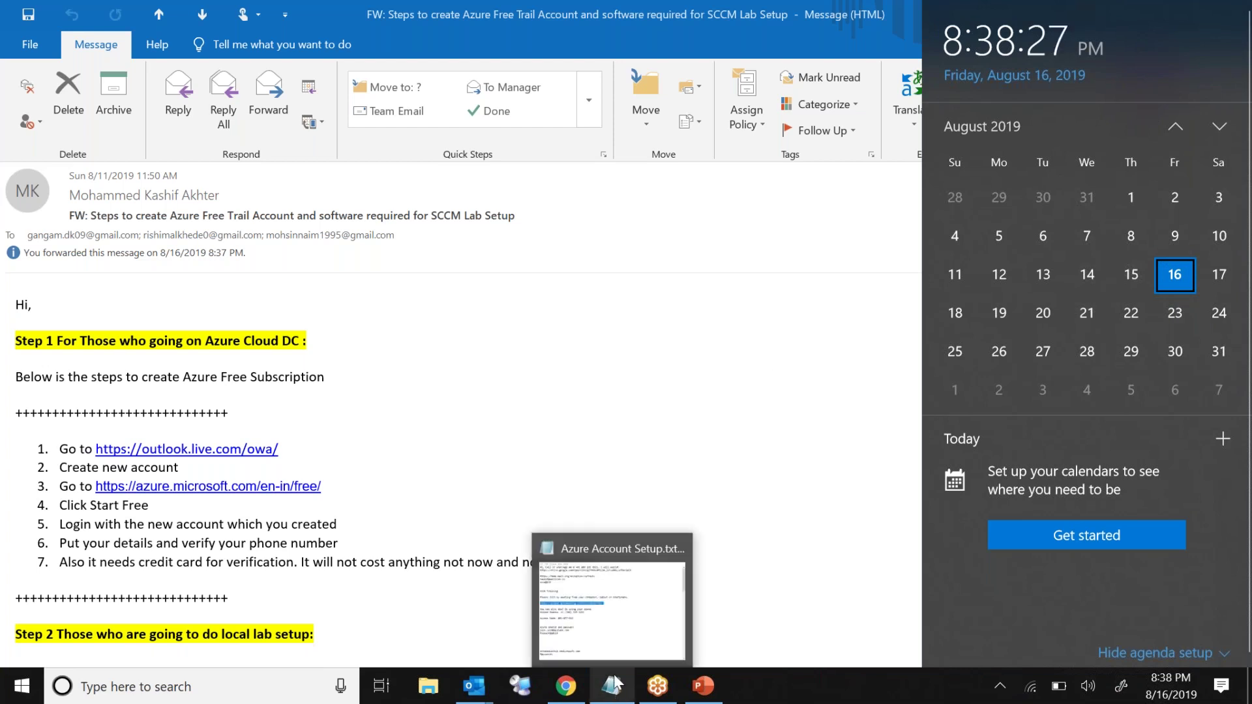
left_click(687, 440)
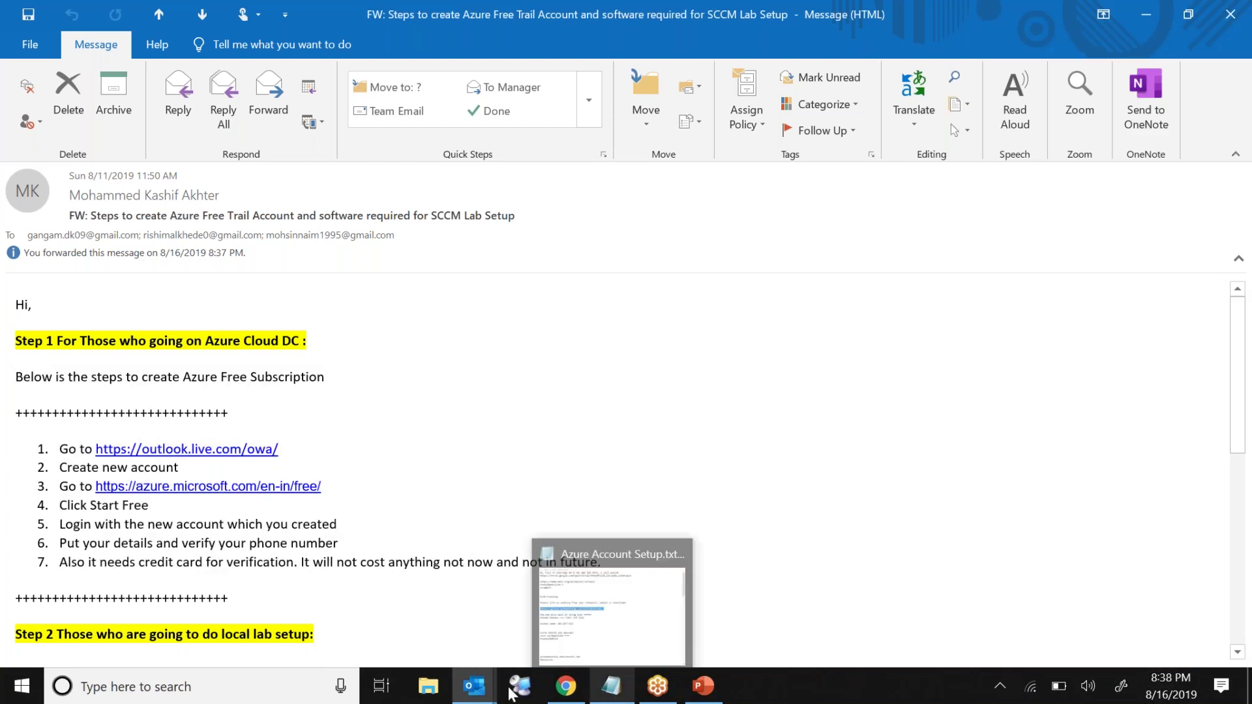
Step: Launch Notepad through Win+X Run and type the phone number
right_click(21, 686)
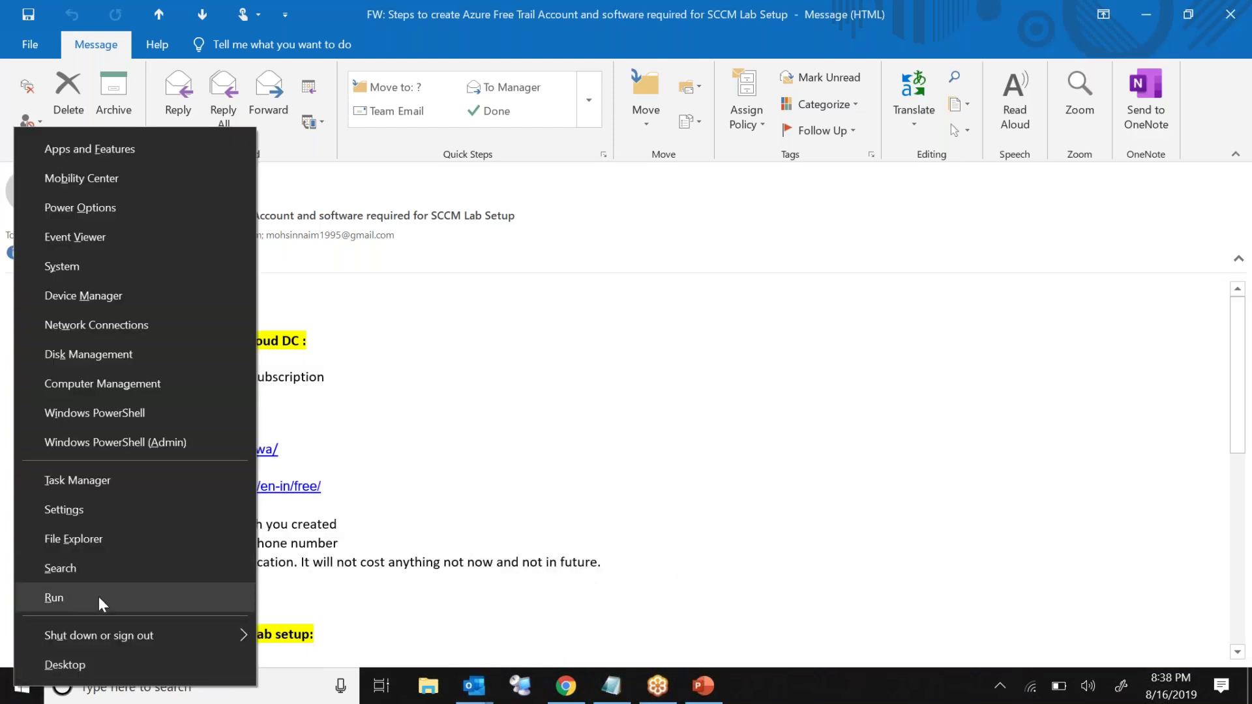
left_click(54, 598)
type("not")
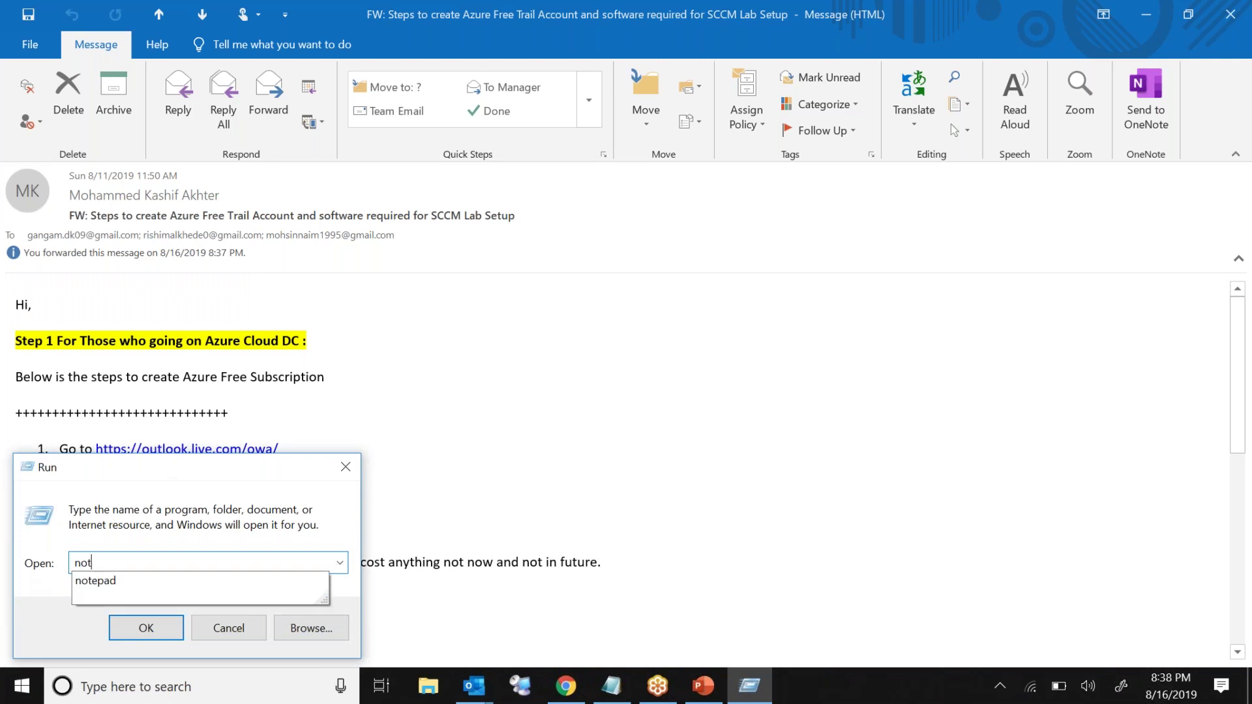
key("Down")
key("Return")
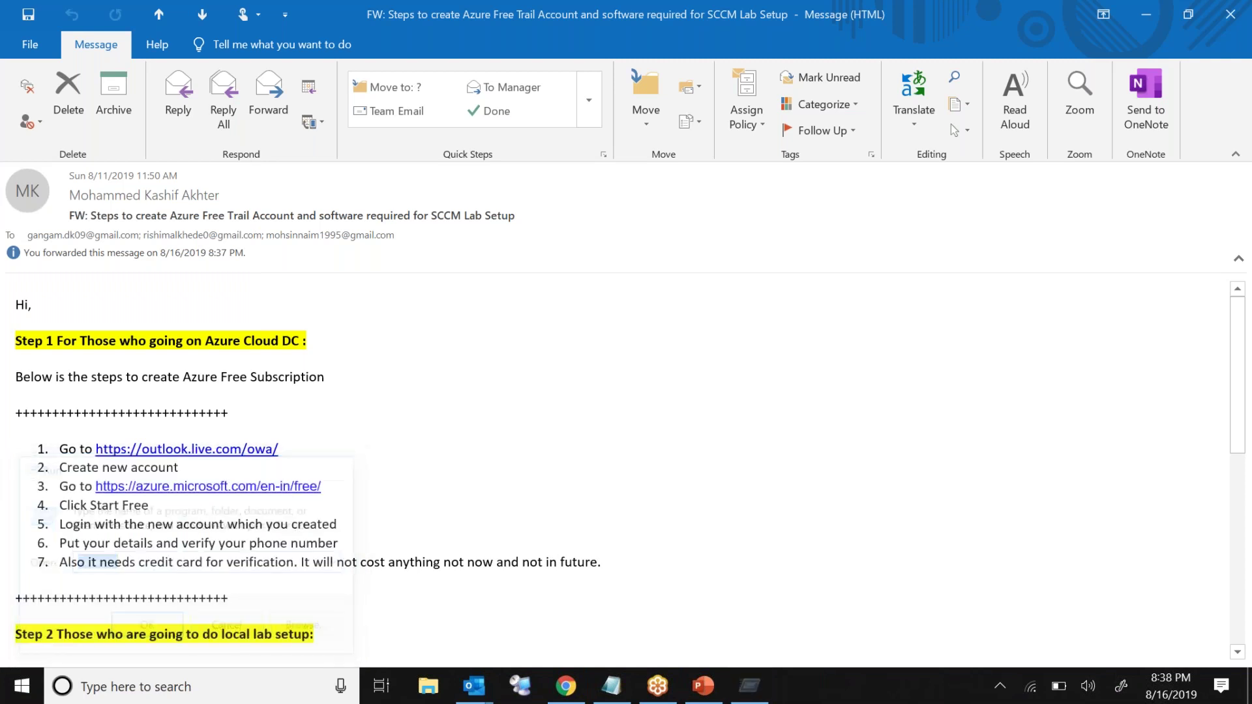
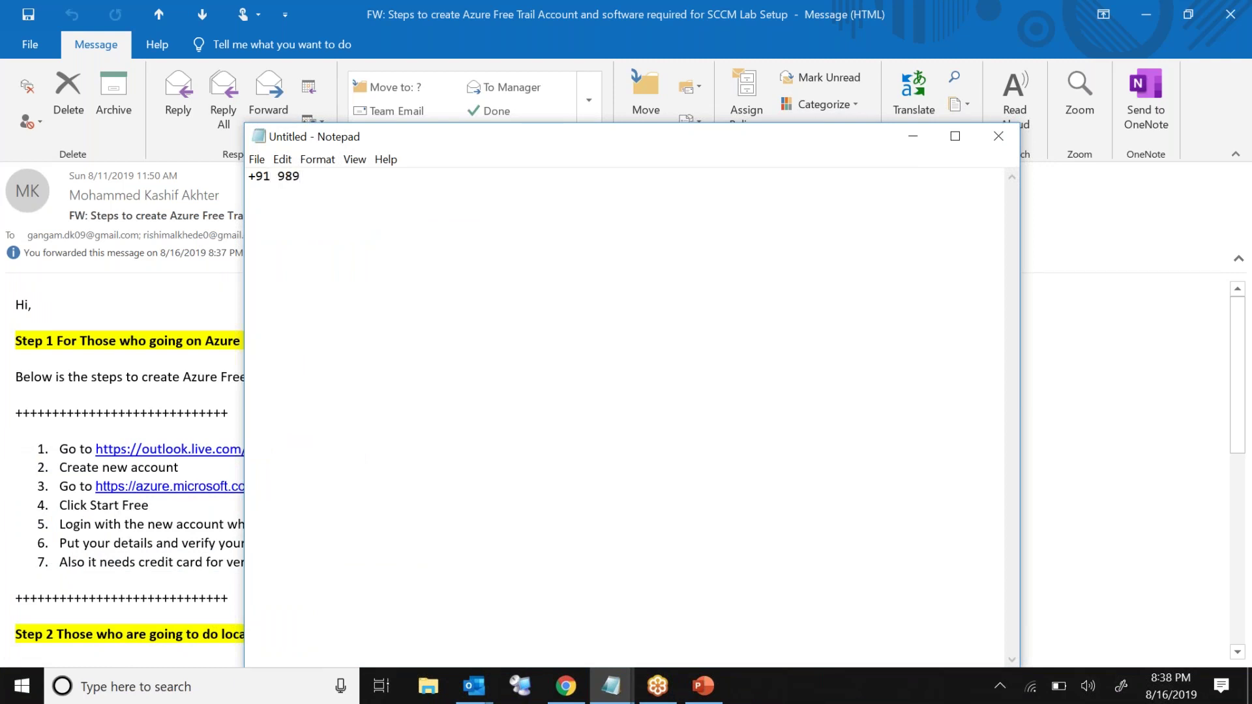
Step: Set all the text to font size 20, then select the number's last four digits
key("ctrl+a")
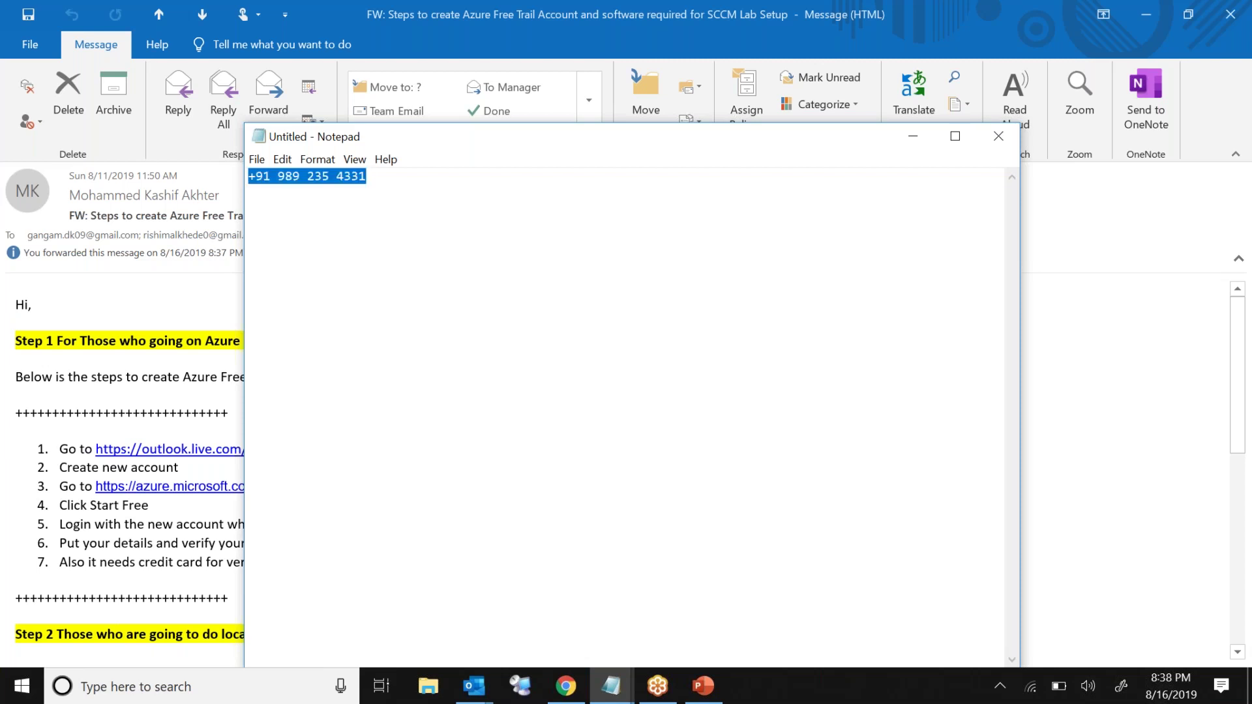
left_click(317, 160)
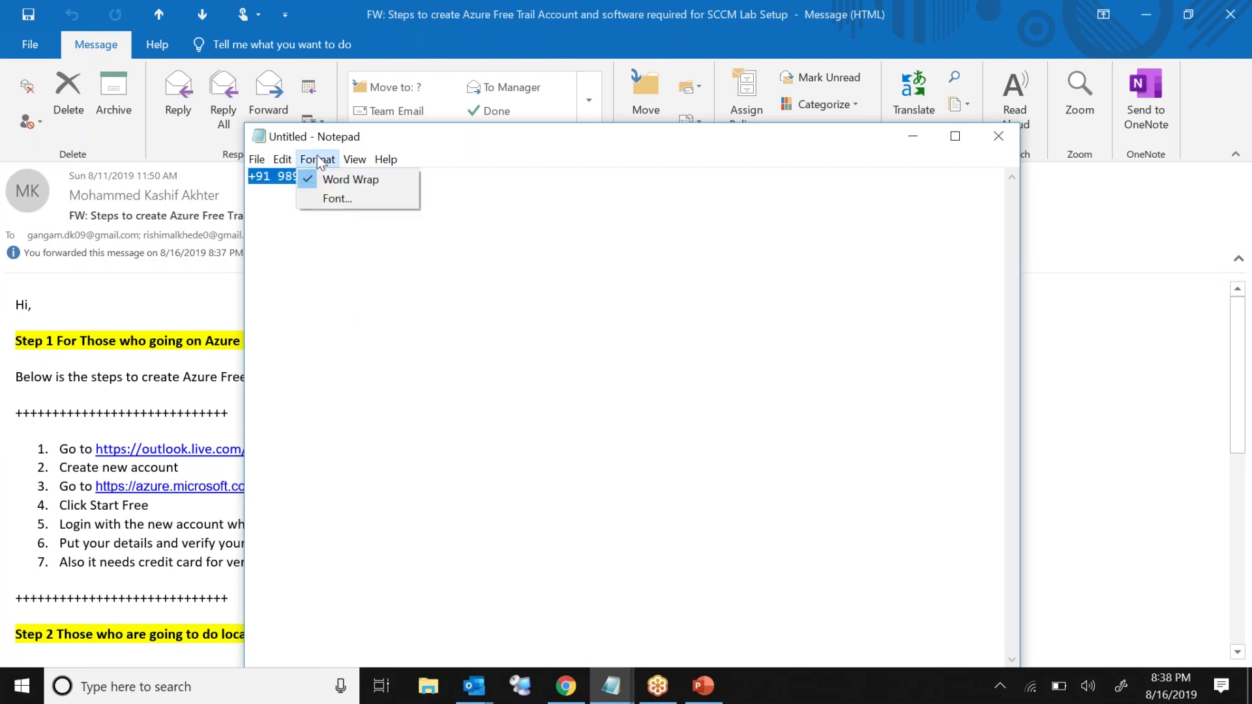
left_click(347, 198)
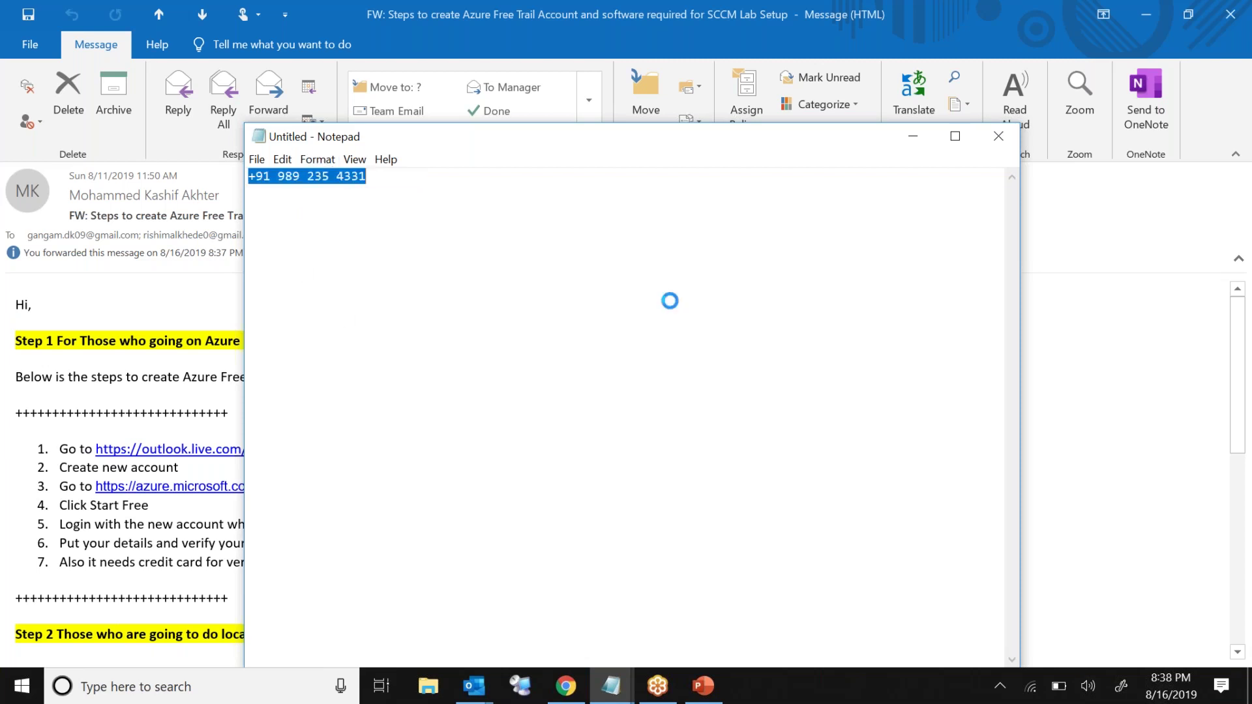
left_click(582, 348)
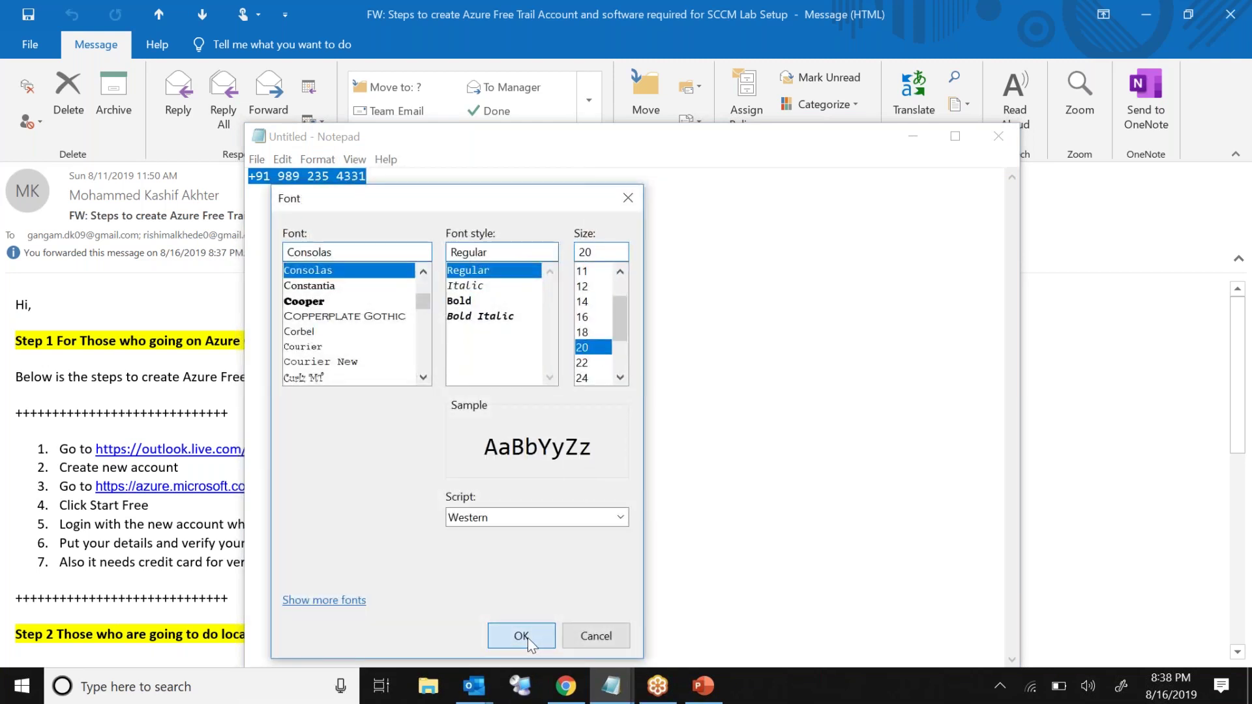
left_click(521, 636)
left_click(593, 299)
key("ctrl+shift+Left")
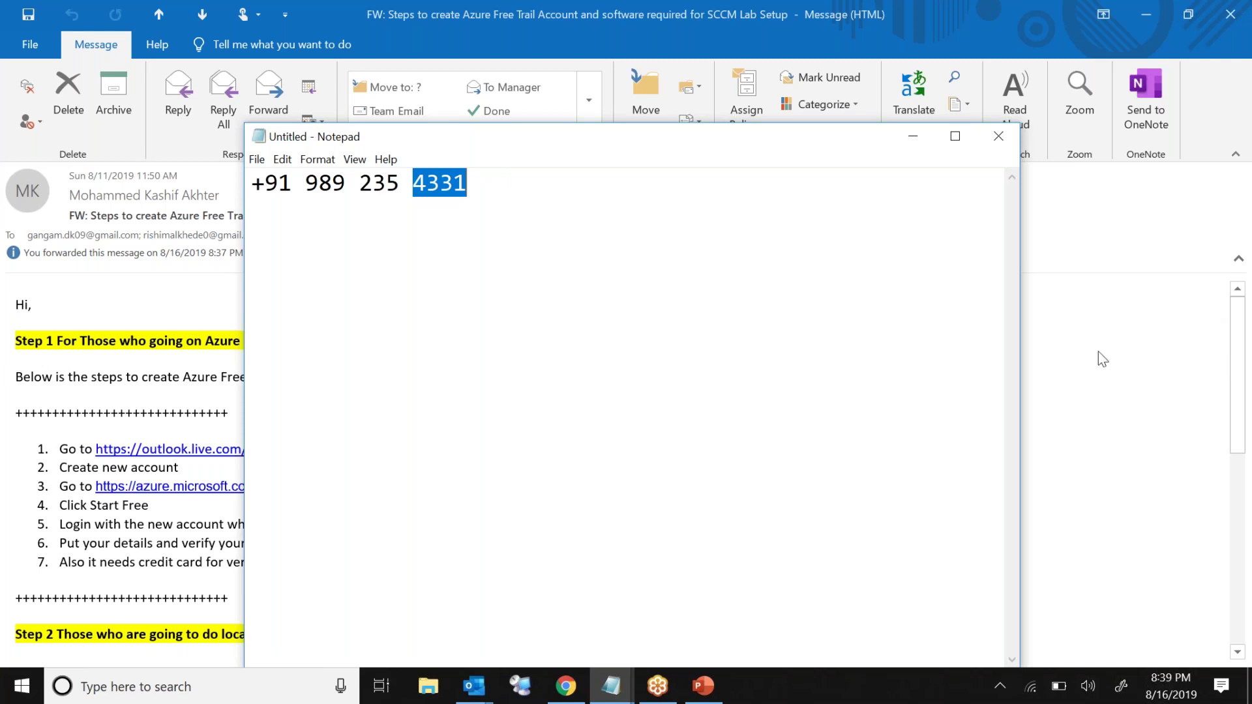
Step: Deselect the digits in Notepad, close the forwarded message window and return to main Outlook
left_click(799, 286)
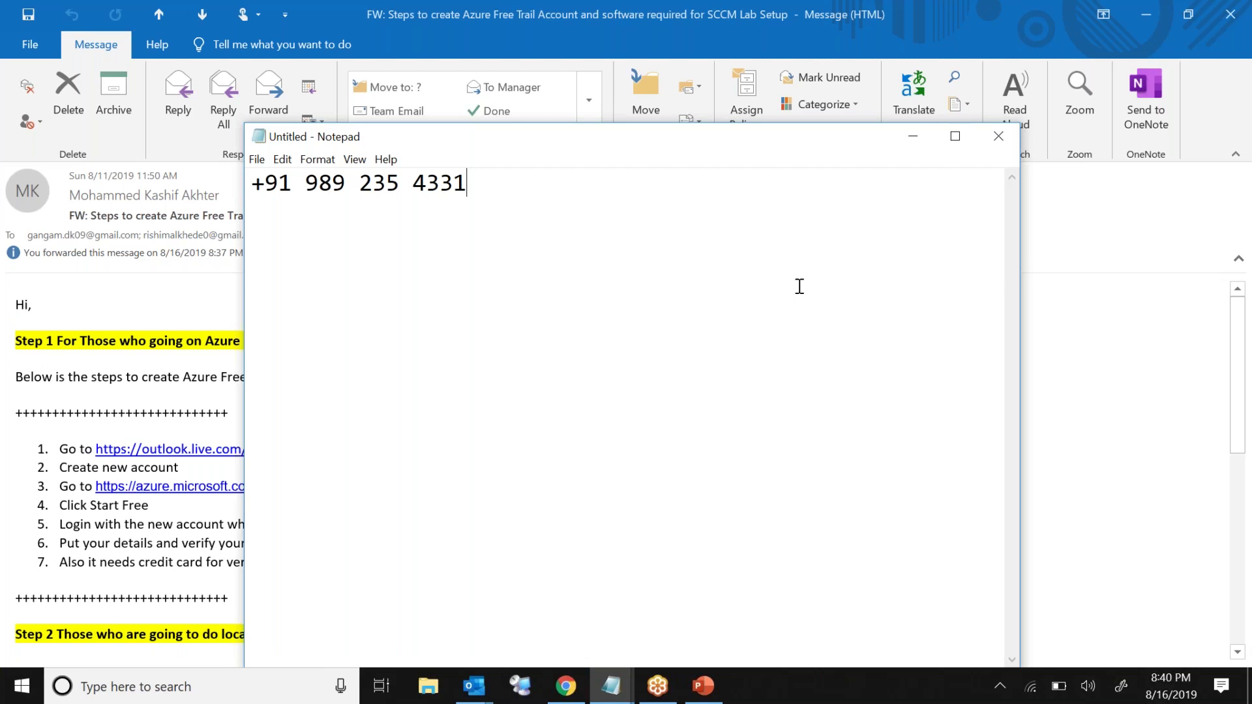
left_click(1227, 12)
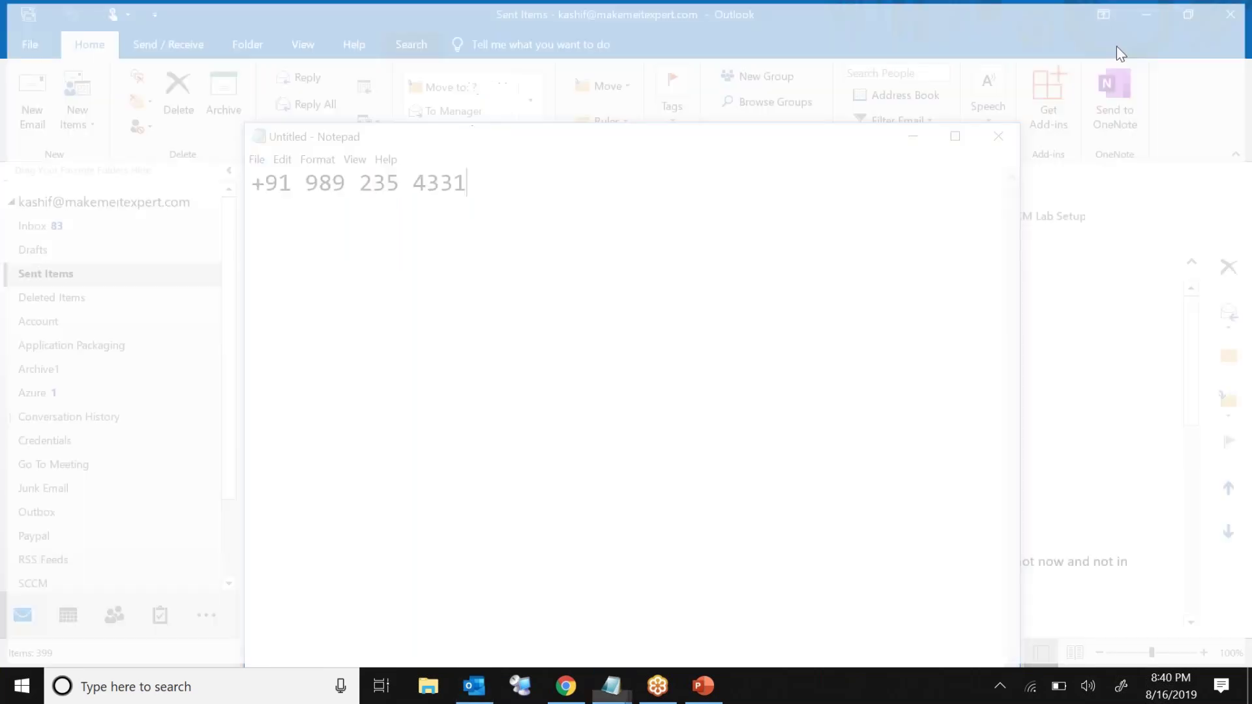
left_click(1238, 371)
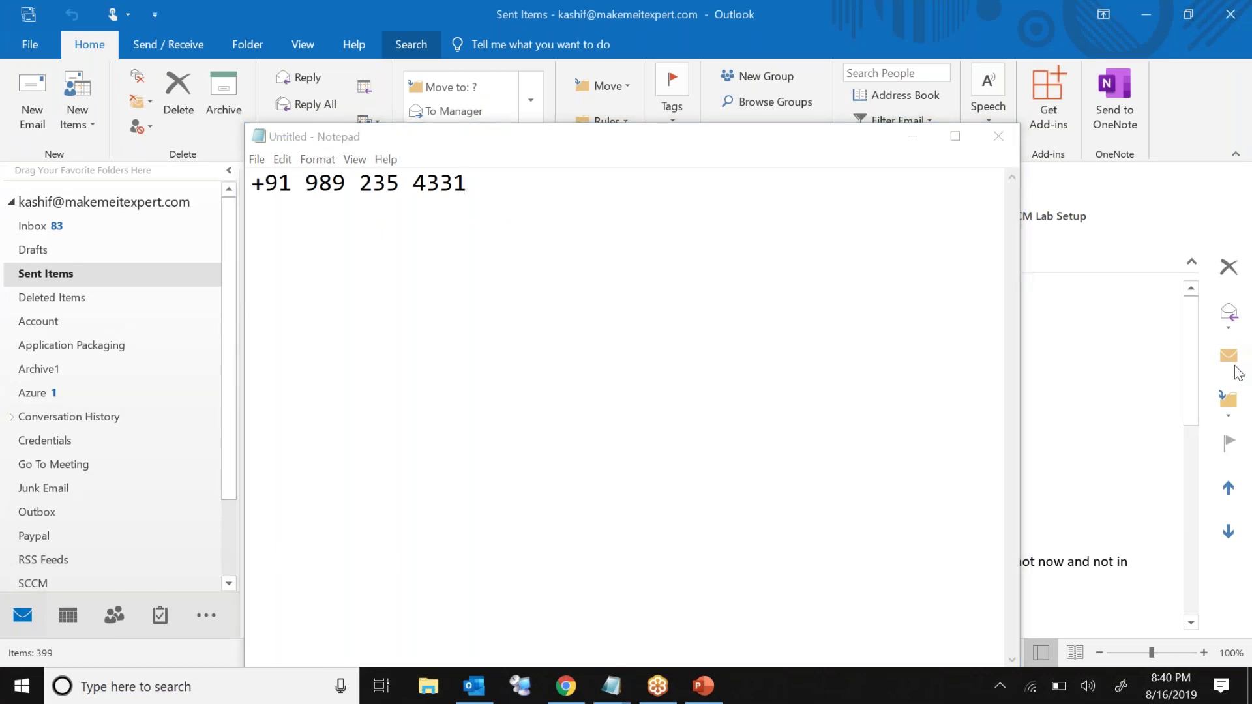